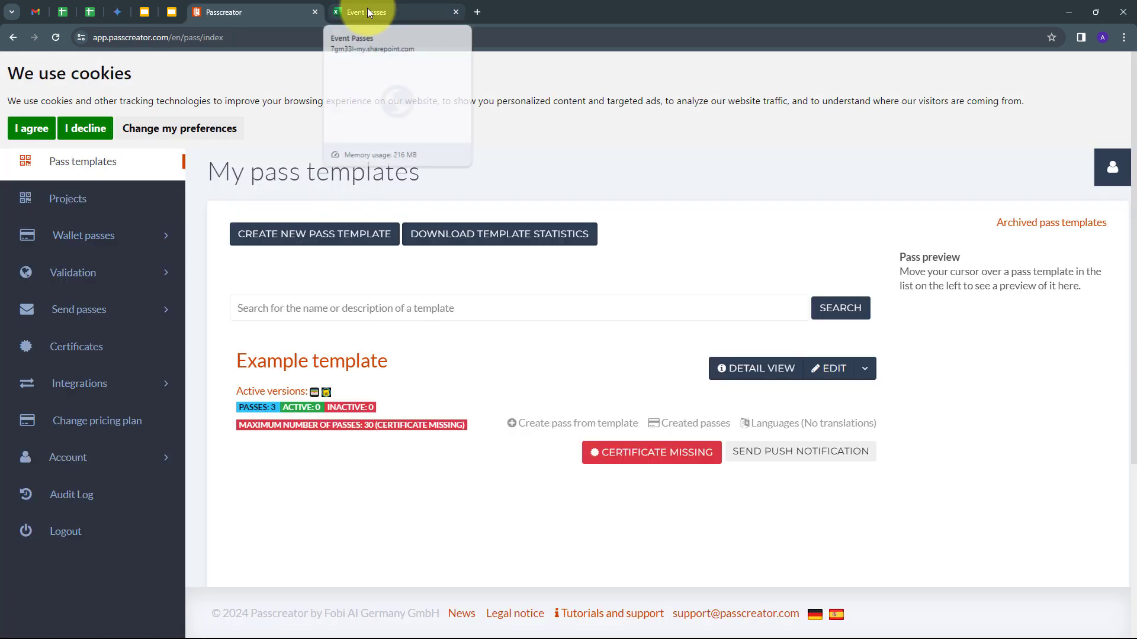
- Review the Event Passes sheet's Test User row, then bring up Passcreator's My pass templates page
left_click(368, 8)
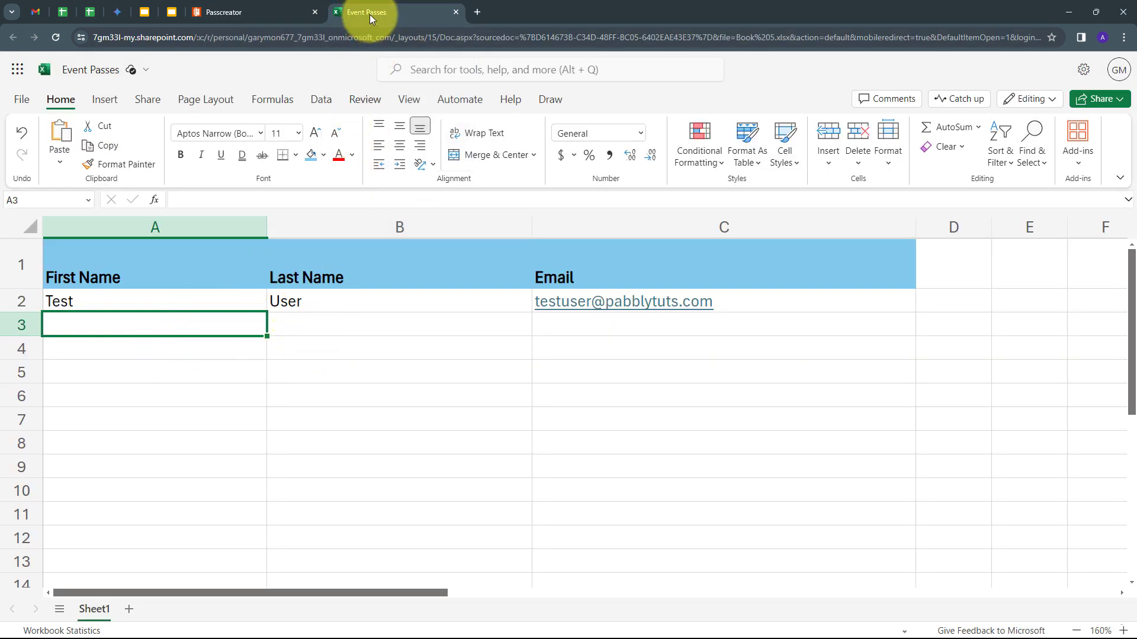
left_click(225, 13)
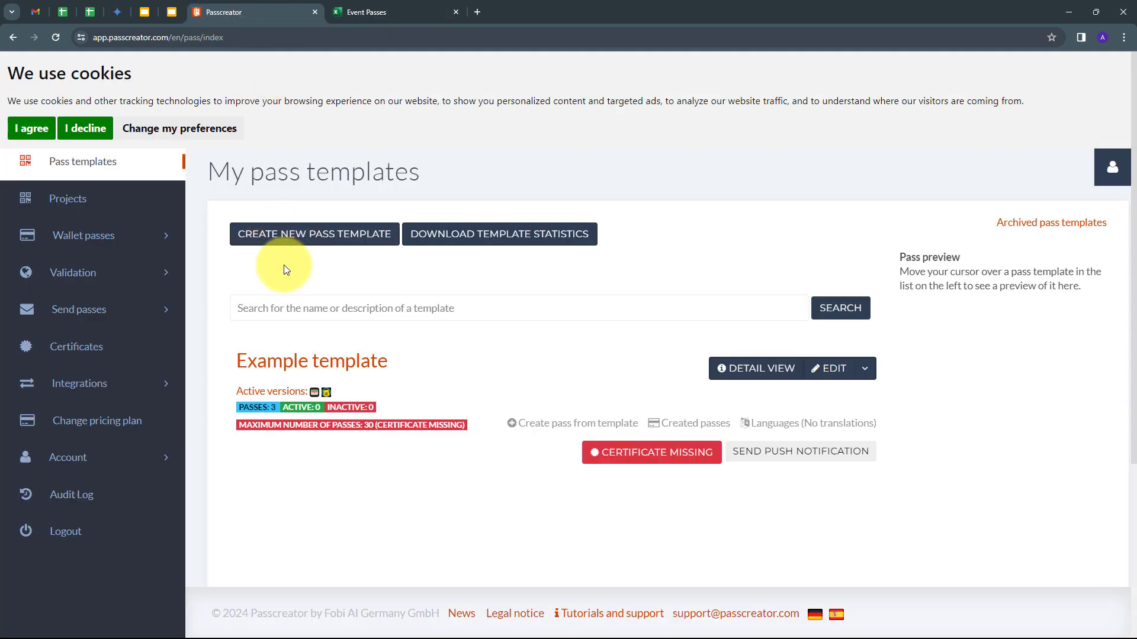
- Load pabbly.com in a new Chrome tab and sign in to the Pabbly account
left_click(480, 14)
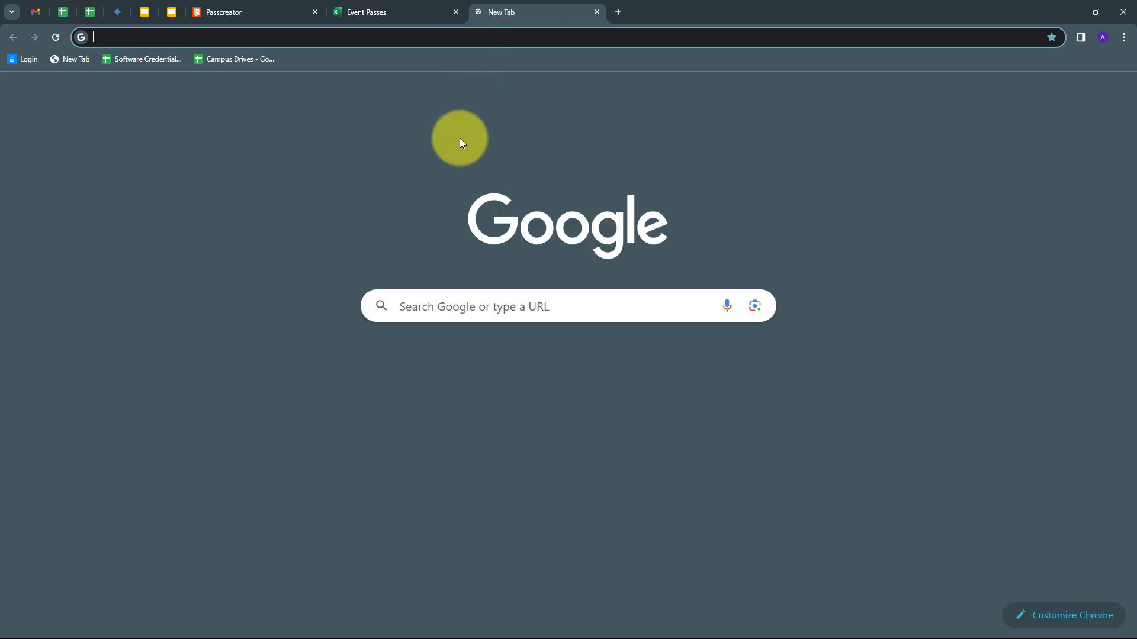
type("pabb")
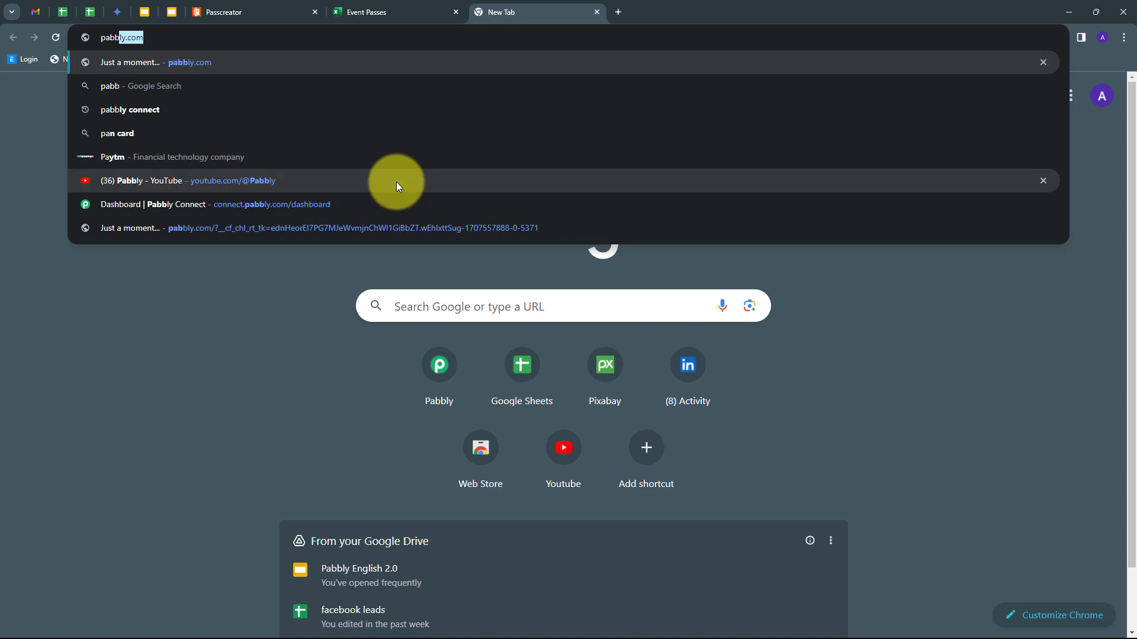
key("Return")
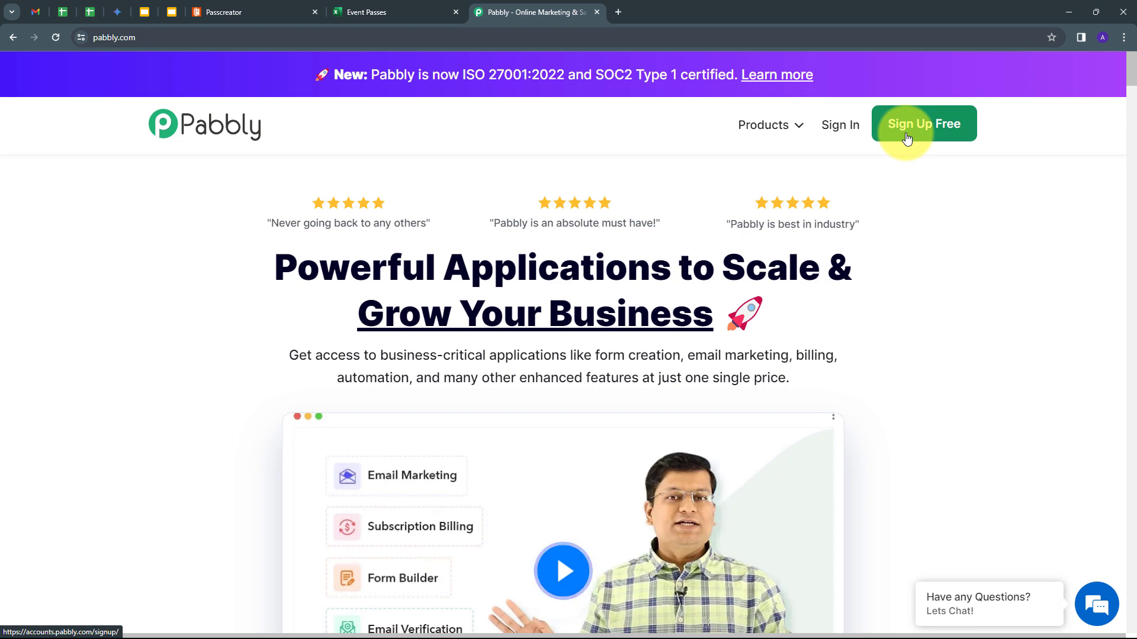
left_click(837, 132)
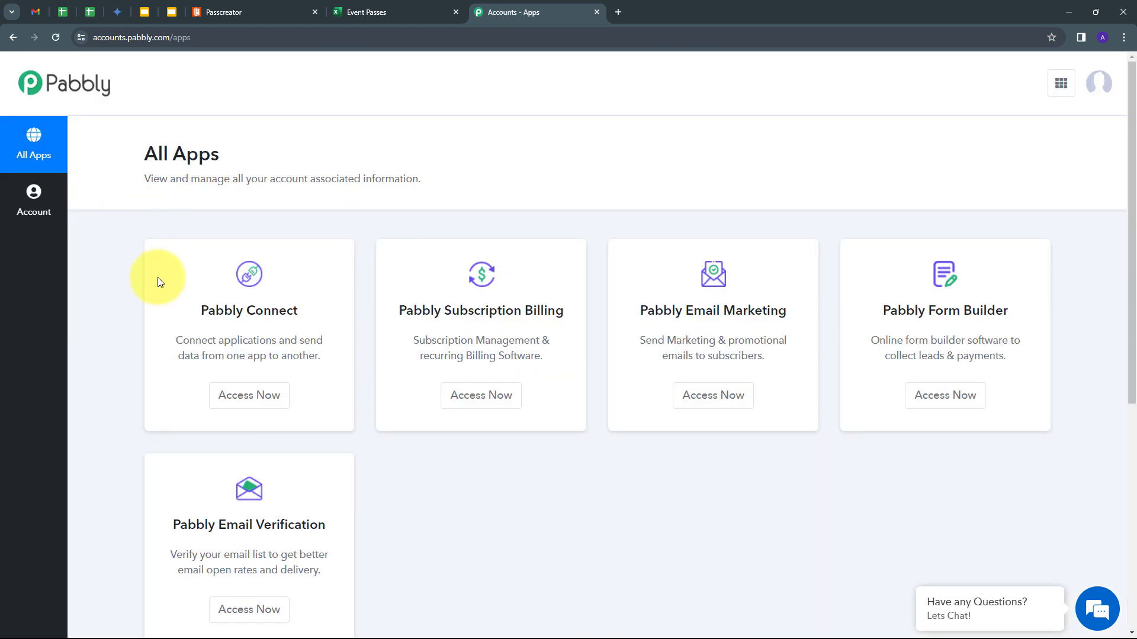
- Launch Pabbly Connect from the Pabbly All Apps list
scroll(159, 296, "down", 1)
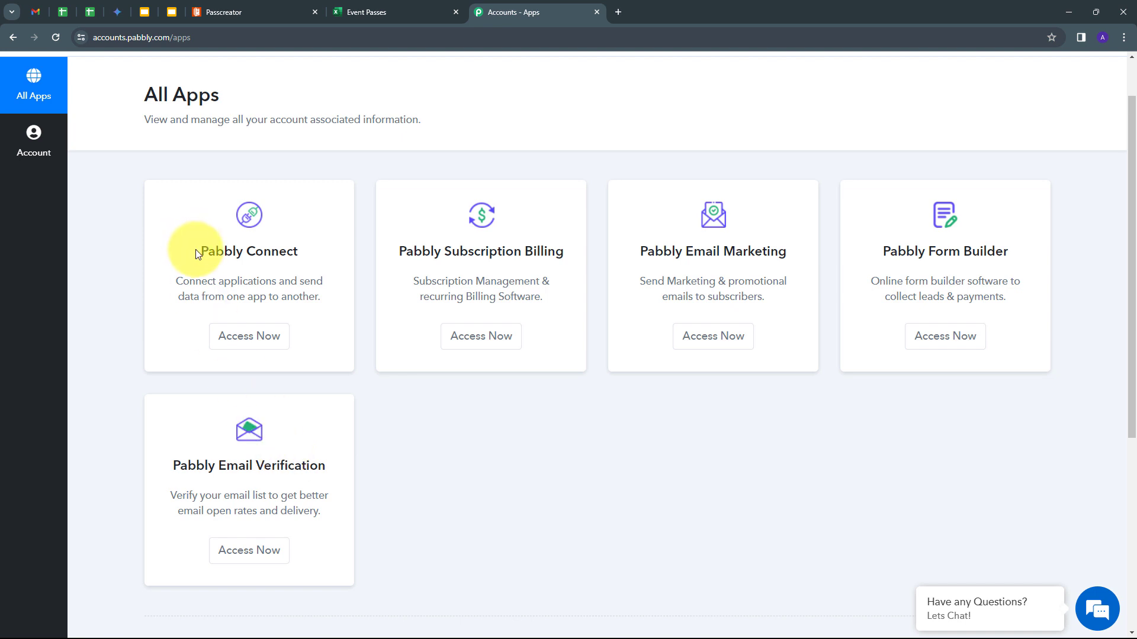
left_click(243, 337)
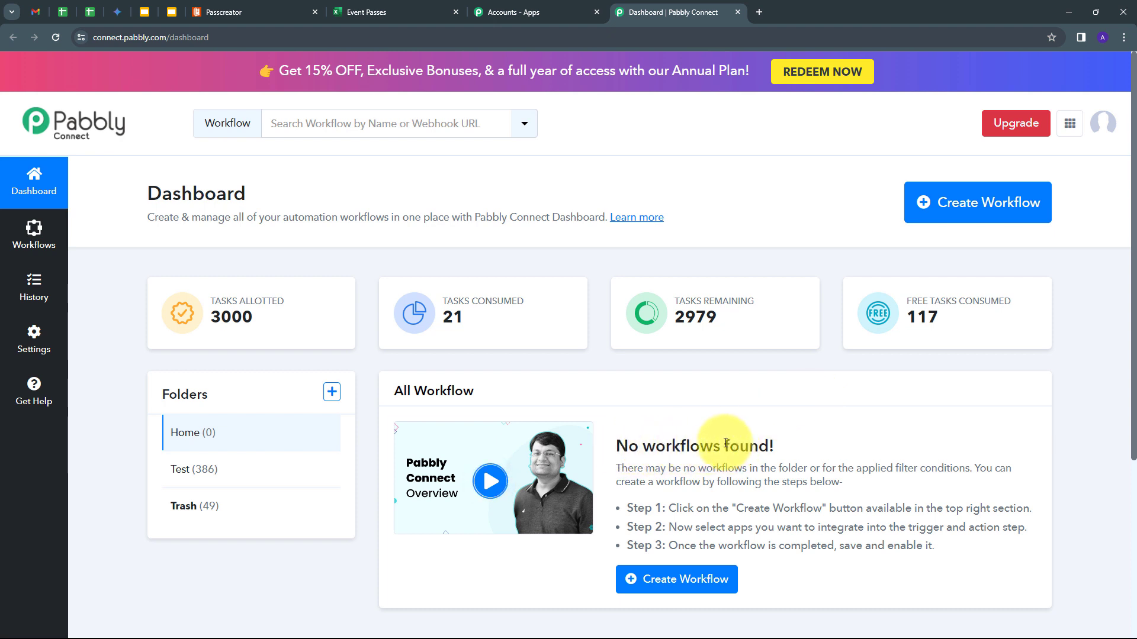
mouse_move(203, 393)
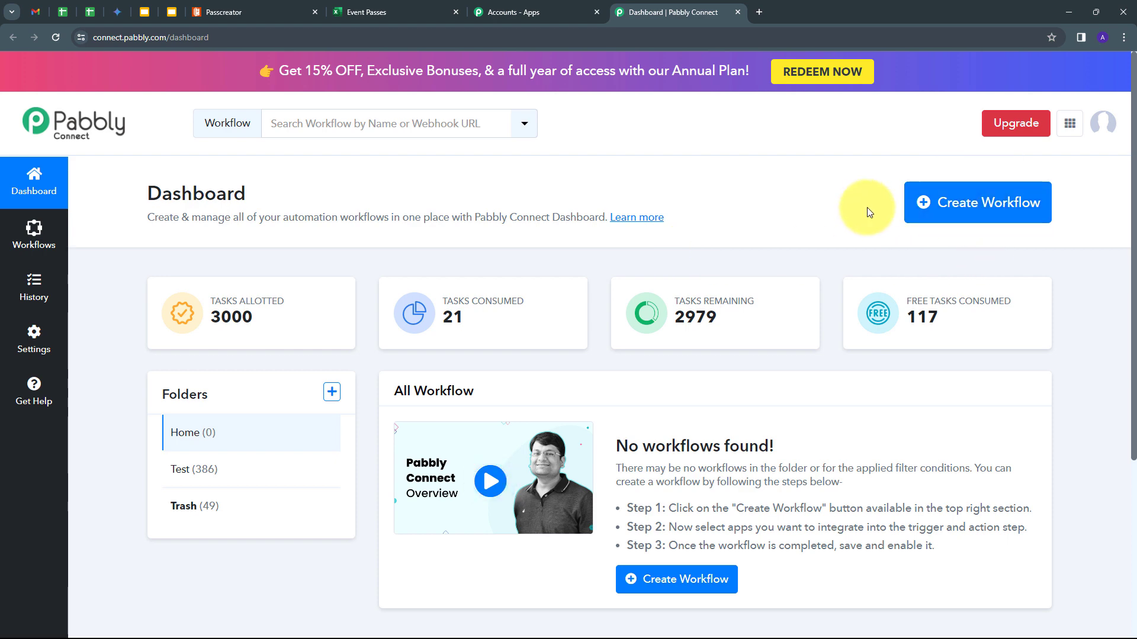
- Create a workflow named 'Automatically Generate Event Passes using MS Excel & Passcreator', keeping folder Home
left_click(946, 213)
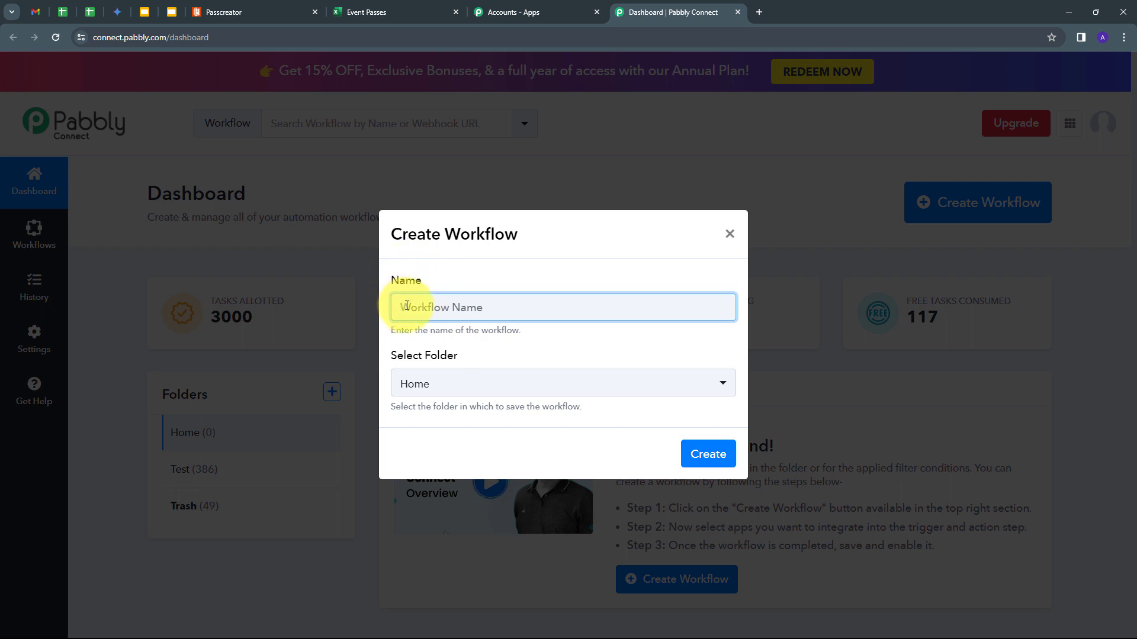
key("ctrl+v")
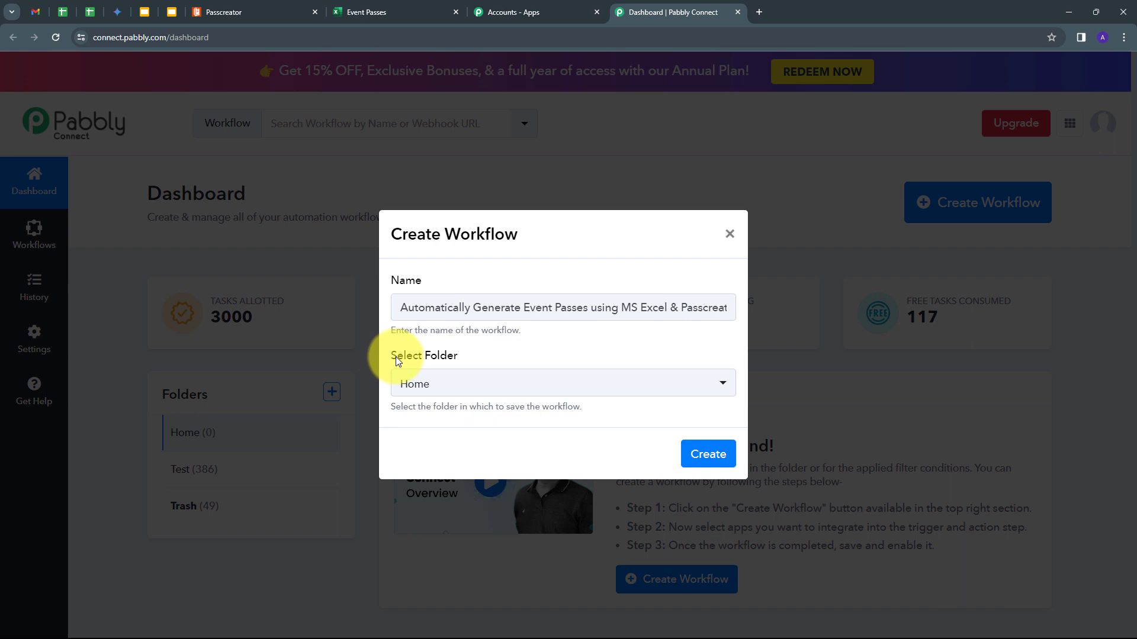
left_click(572, 393)
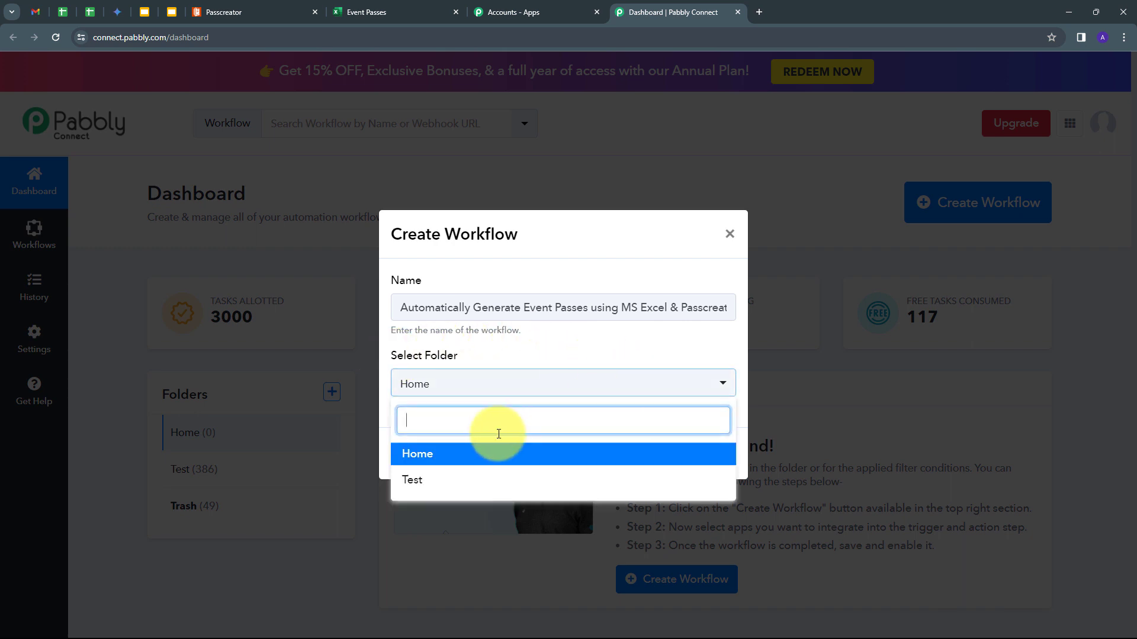
left_click(419, 453)
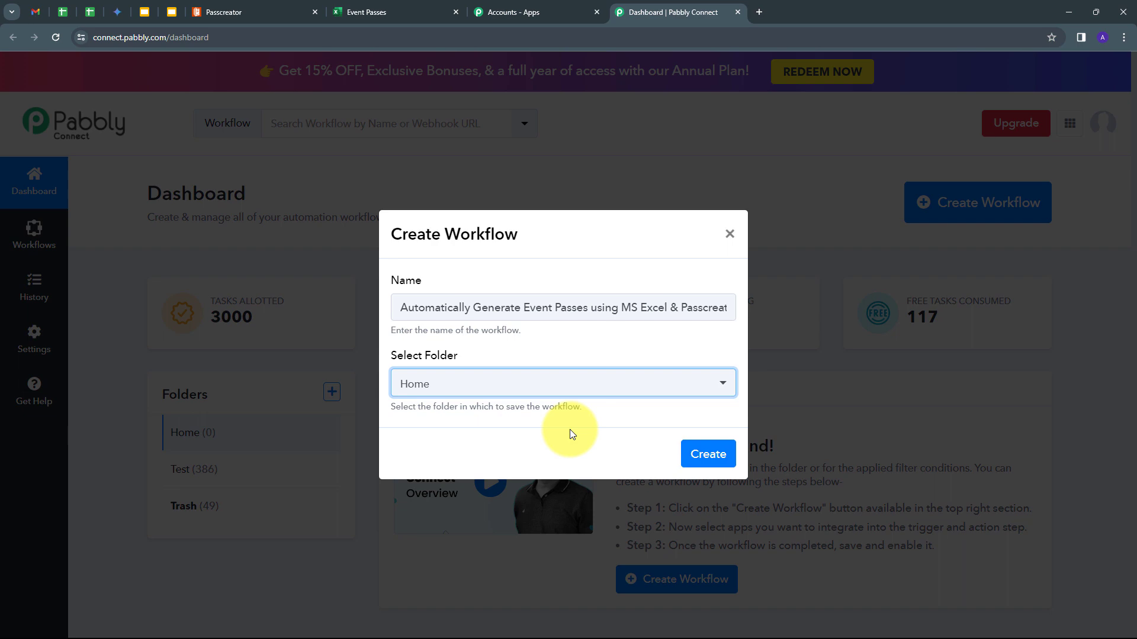
left_click(704, 458)
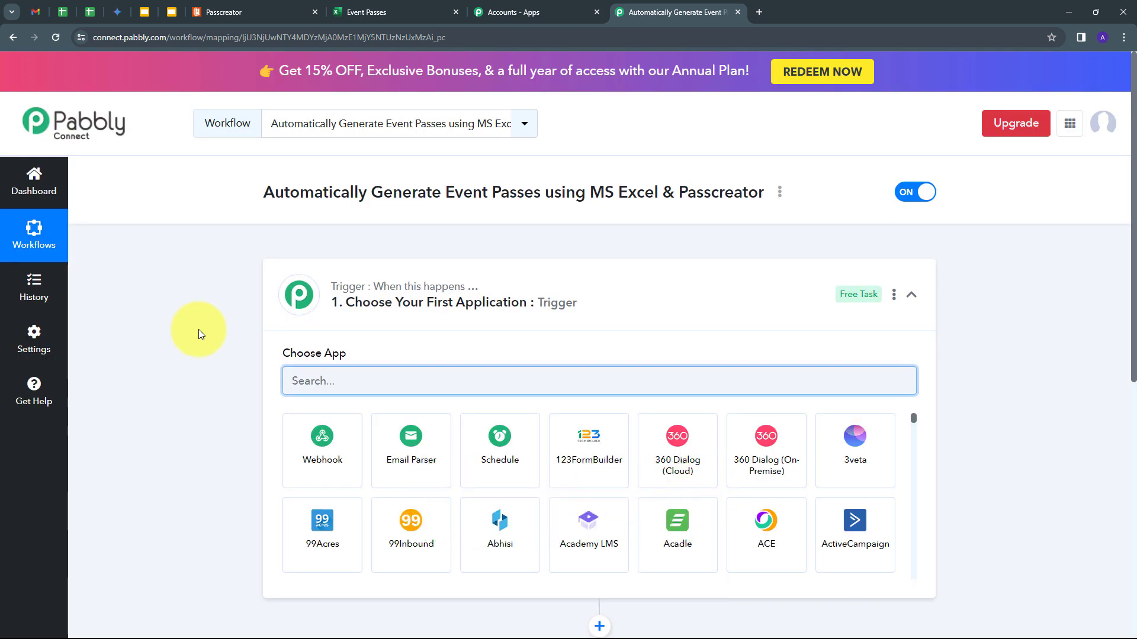
scroll(197, 308, "down", 2)
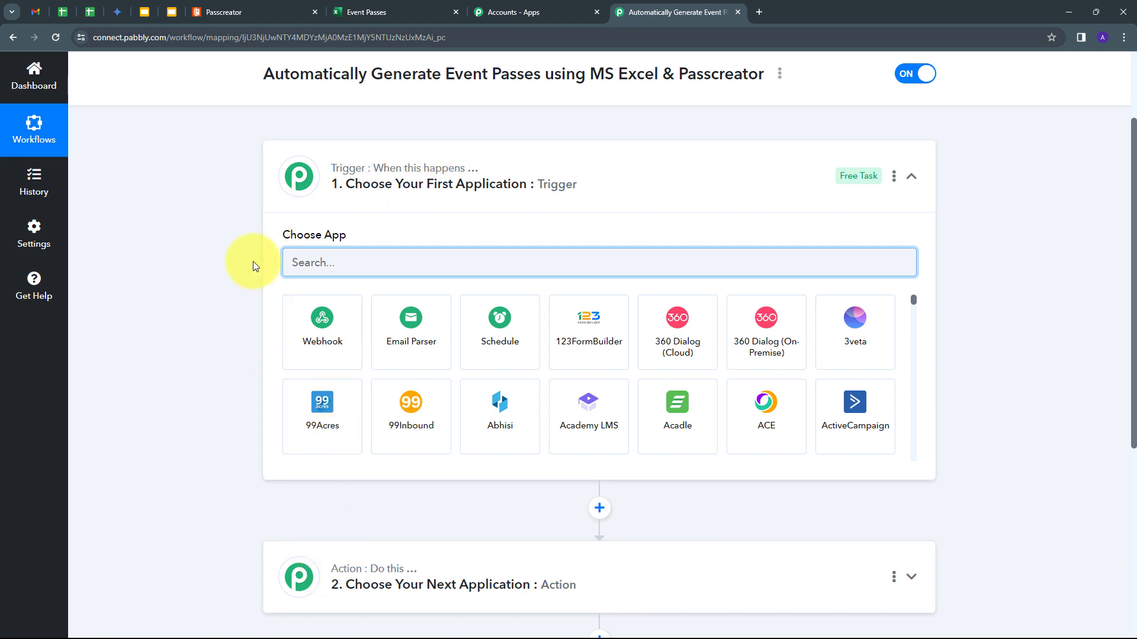
scroll(254, 262, "down", 1)
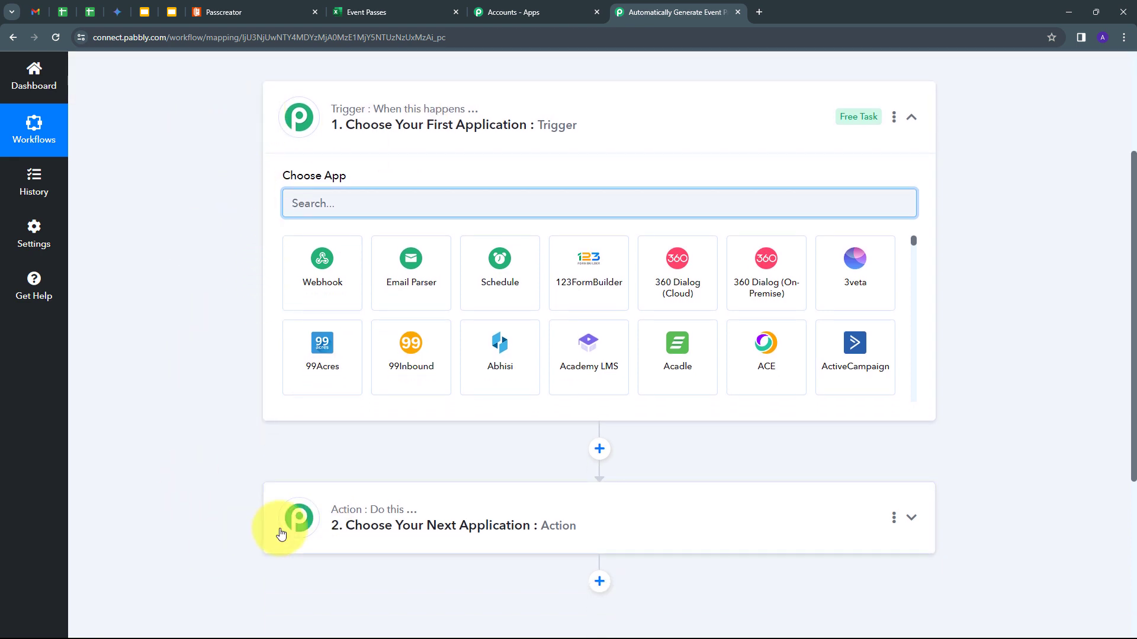
mouse_move(355, 110)
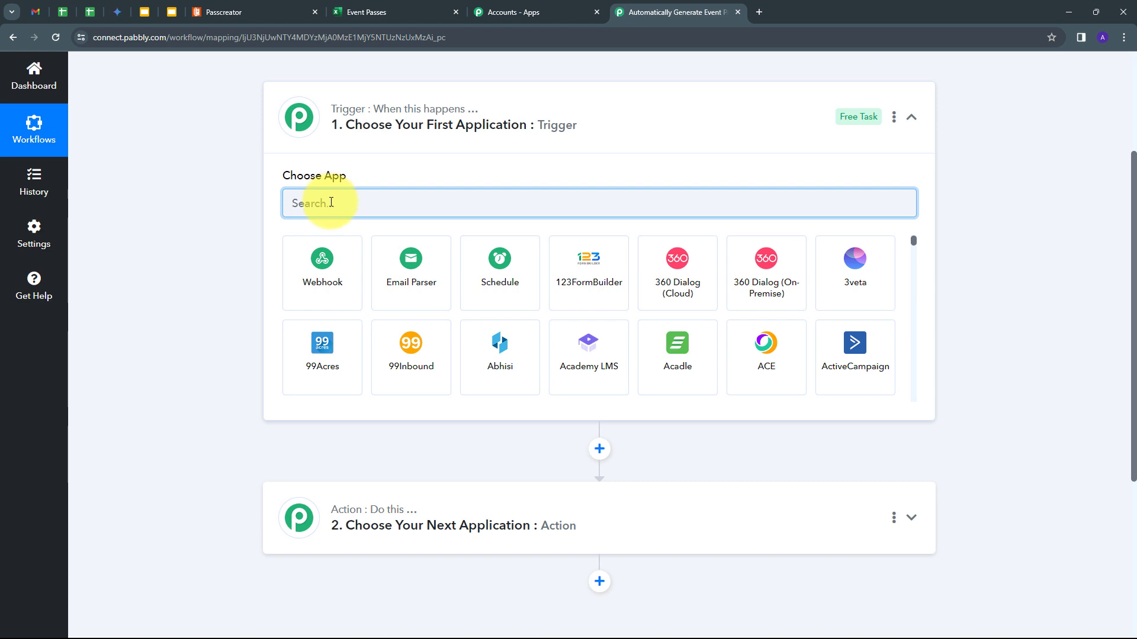
- Set Microsoft Excel 'New Row in Worksheet' as the trigger and start adding a new Excel connection
type("exc")
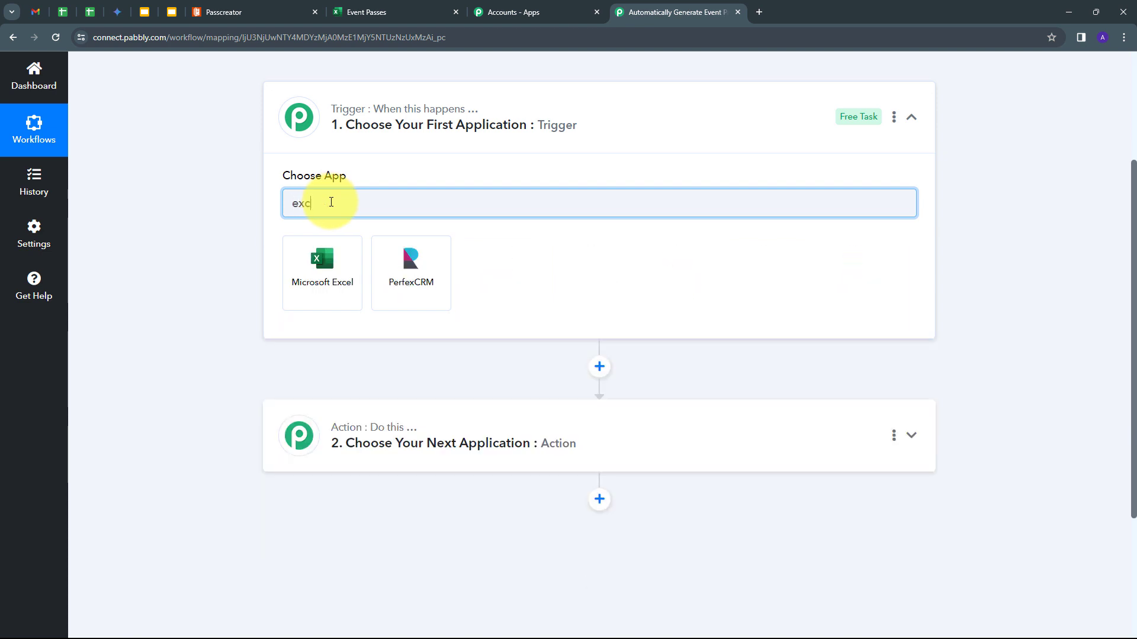
left_click(324, 262)
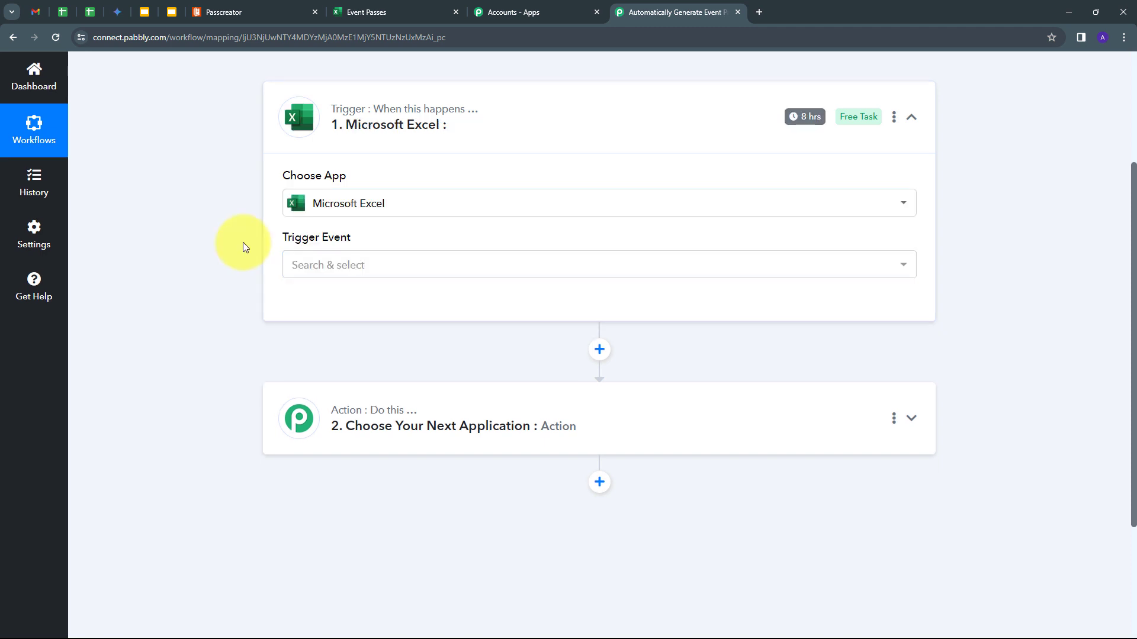
left_click(487, 265)
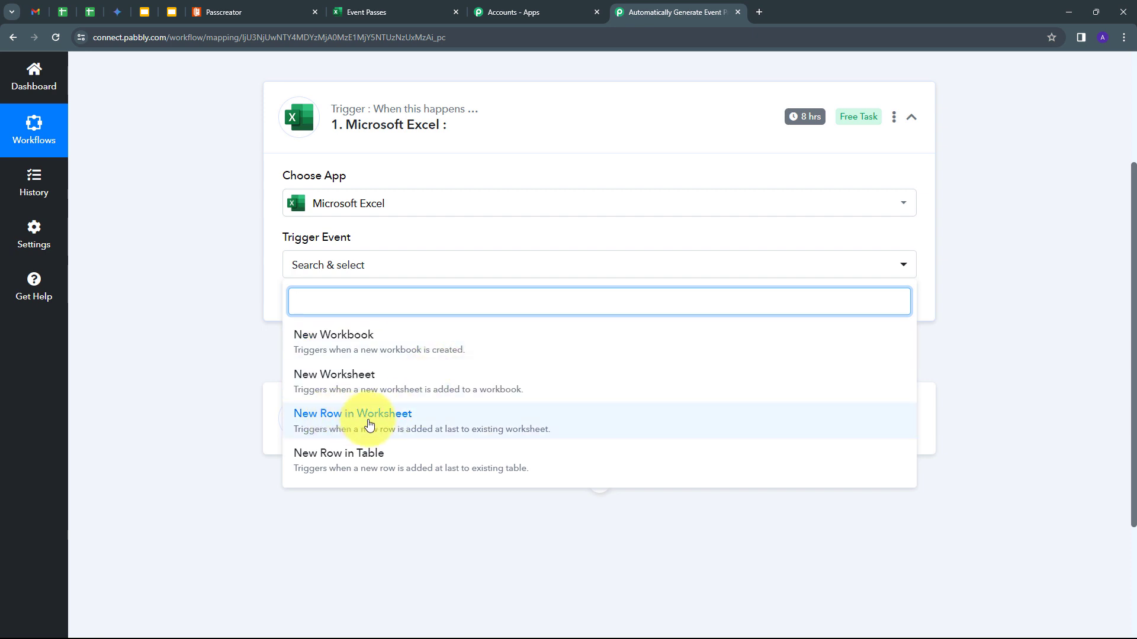
left_click(370, 425)
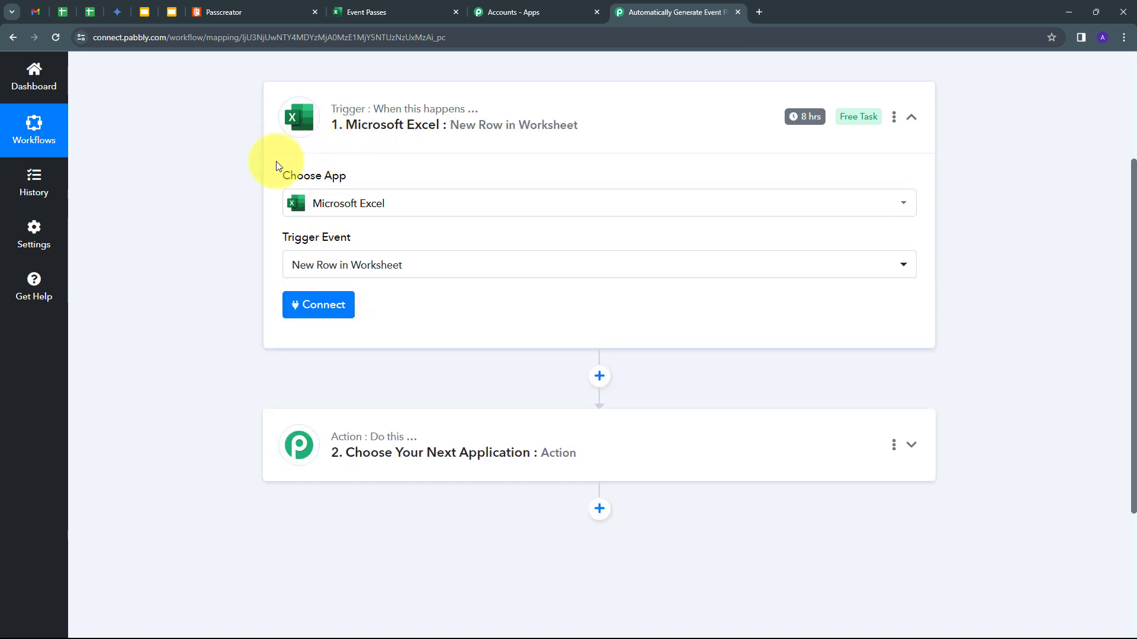
left_click(306, 319)
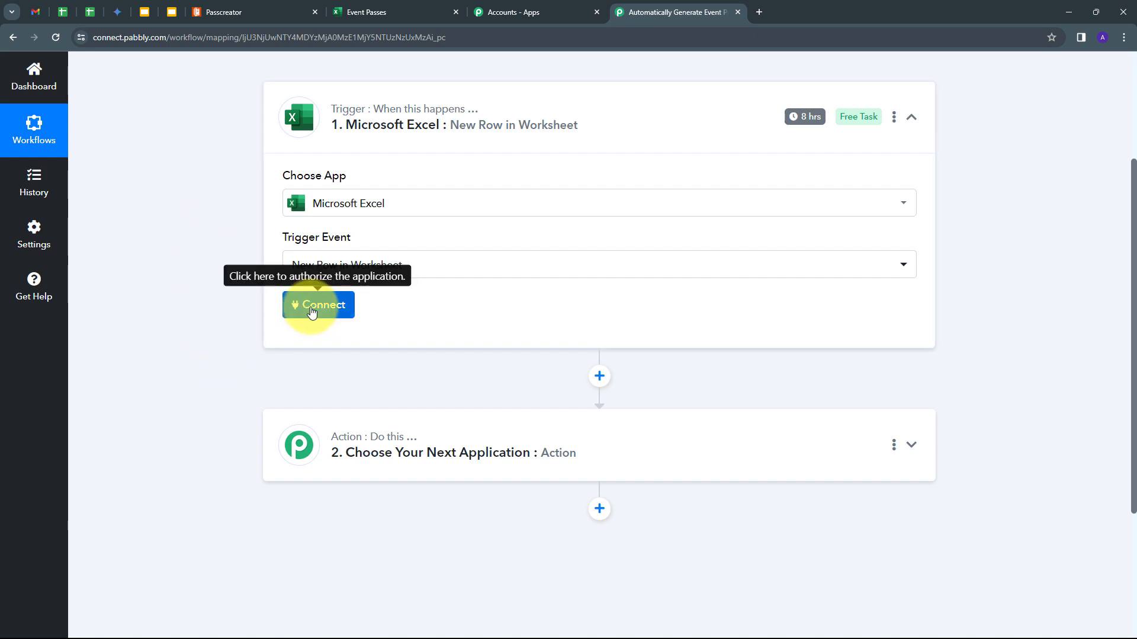
left_click(550, 209)
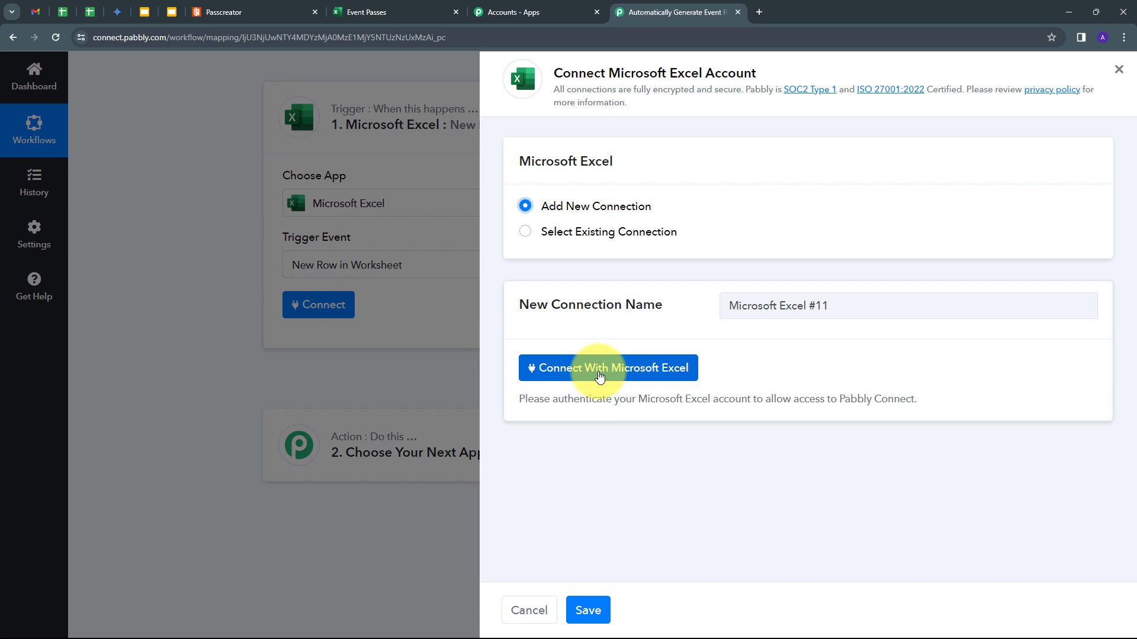
- Authorize the Microsoft Excel account, granting consent on behalf of the organization
left_click(600, 375)
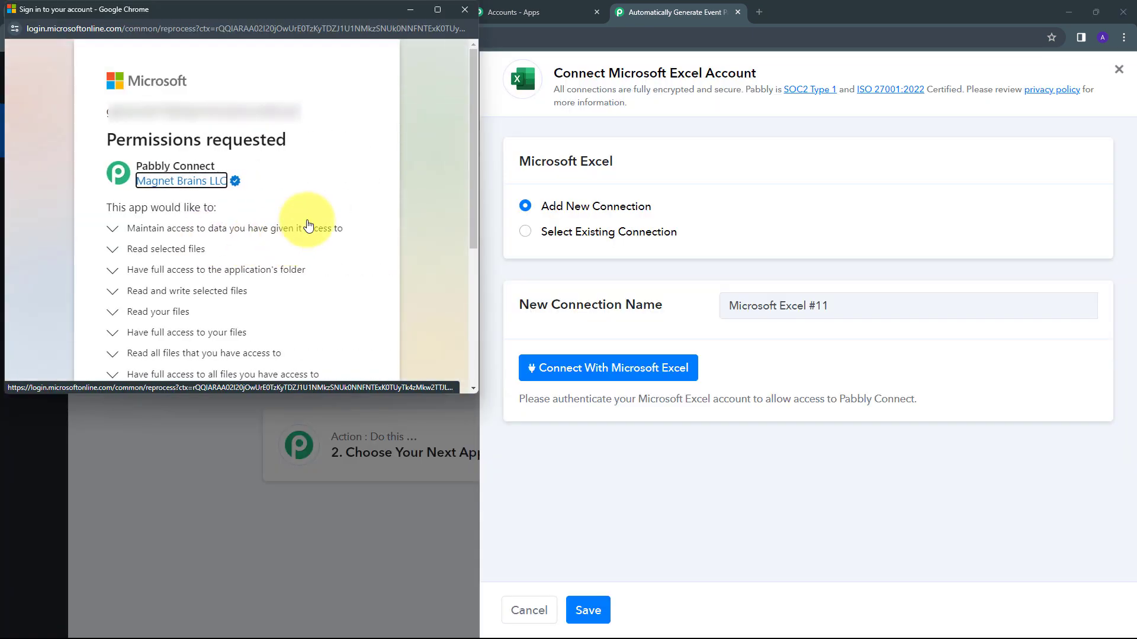
scroll(308, 225, "down", 4)
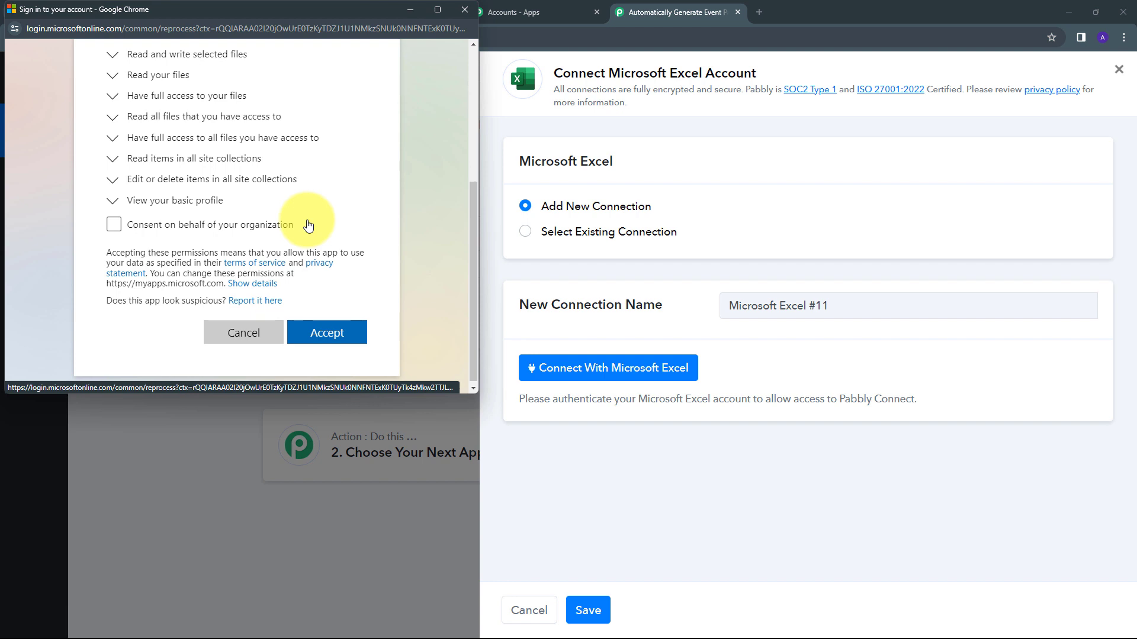
left_click(114, 225)
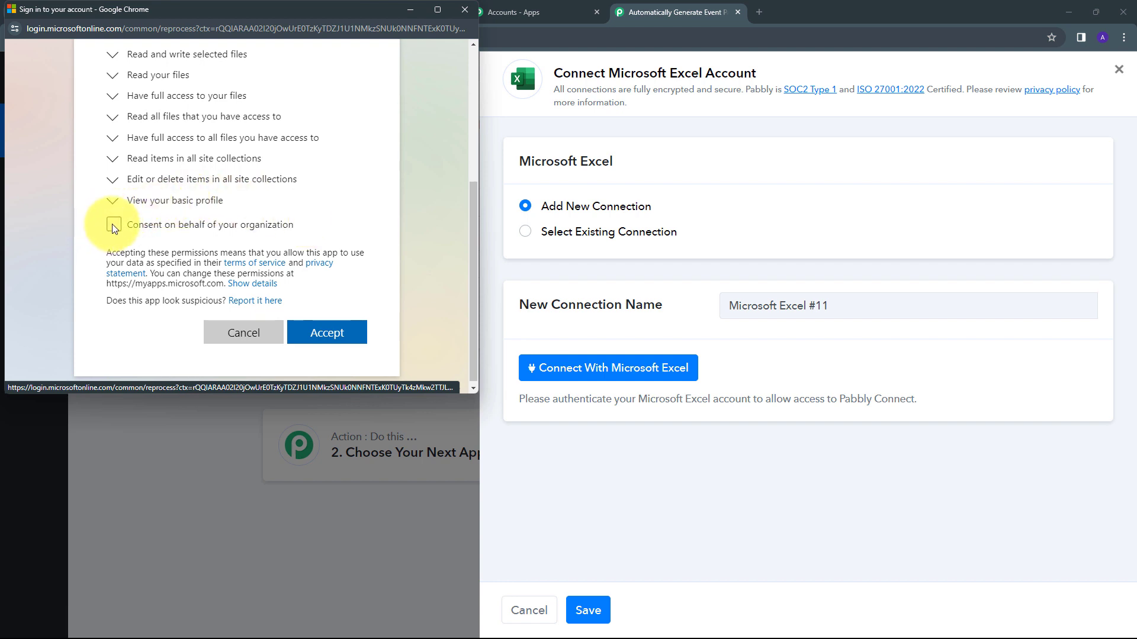
scroll(284, 275, "down", 1)
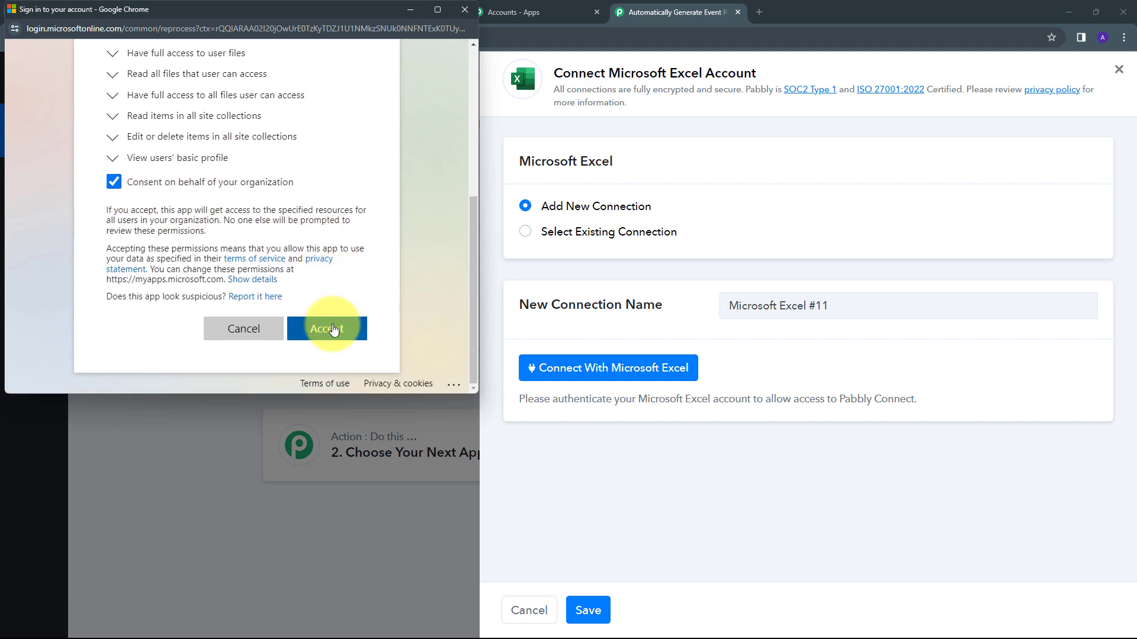
left_click(335, 330)
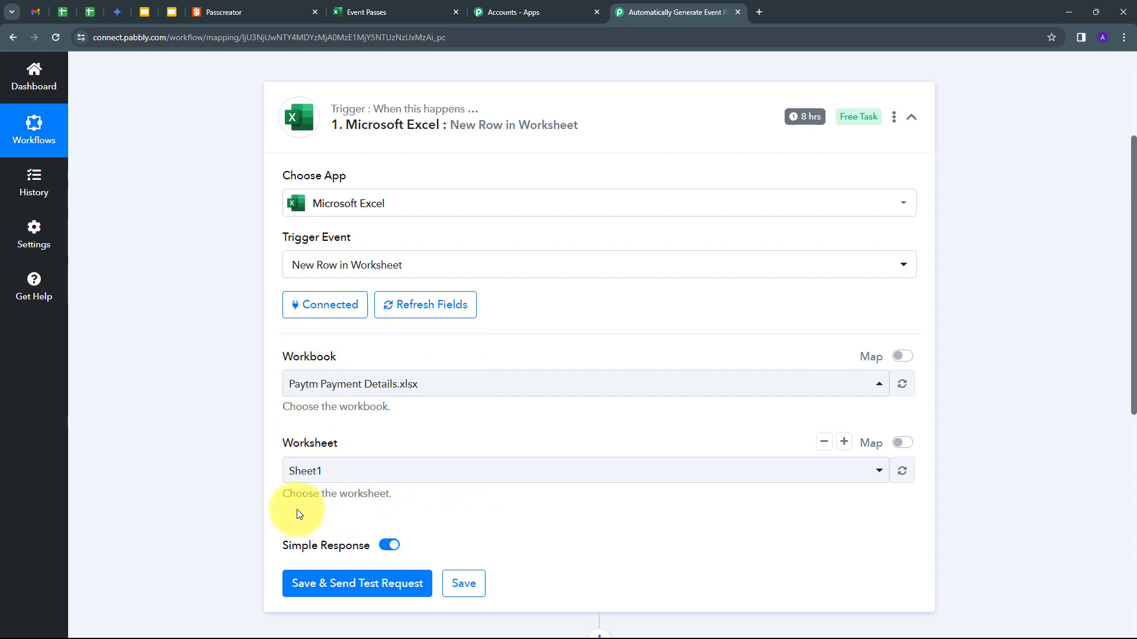
- Check the Event Passes sheet, then set the trigger's workbook to Event Passes.xlsx
left_click(367, 11)
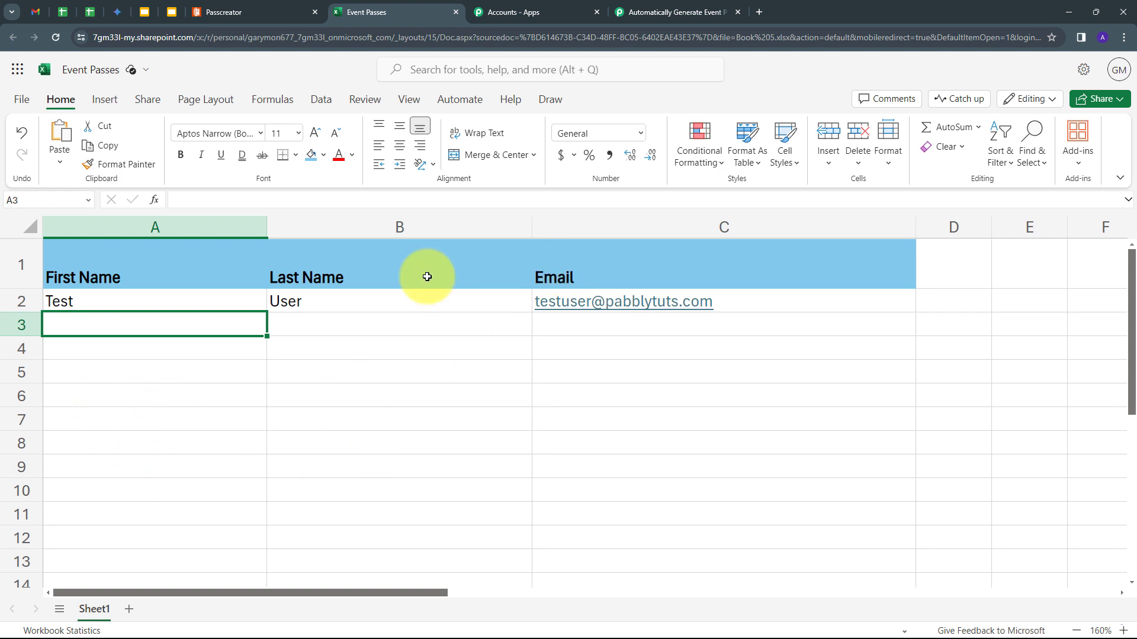
left_click(636, 11)
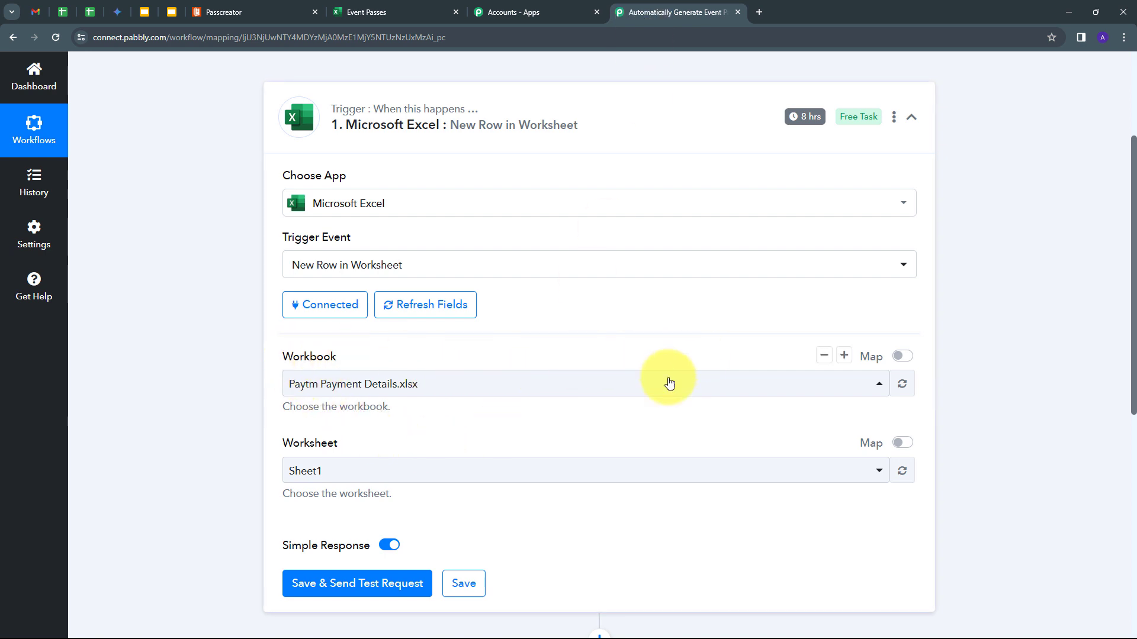
left_click(637, 384)
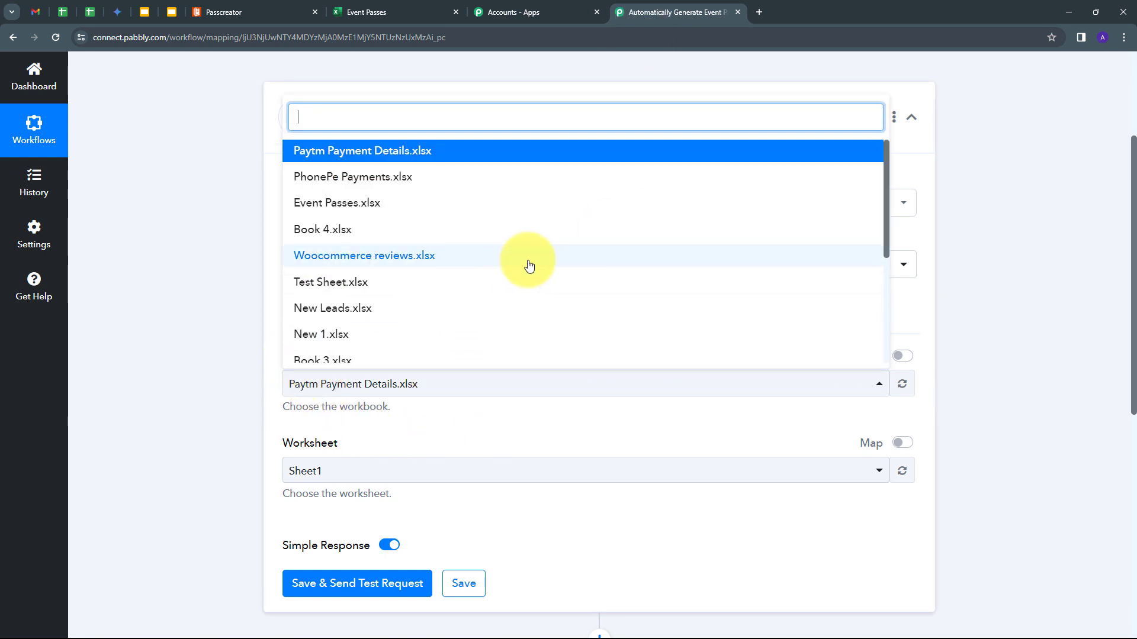
scroll(528, 265, "down", 3)
scroll(528, 266, "up", 3)
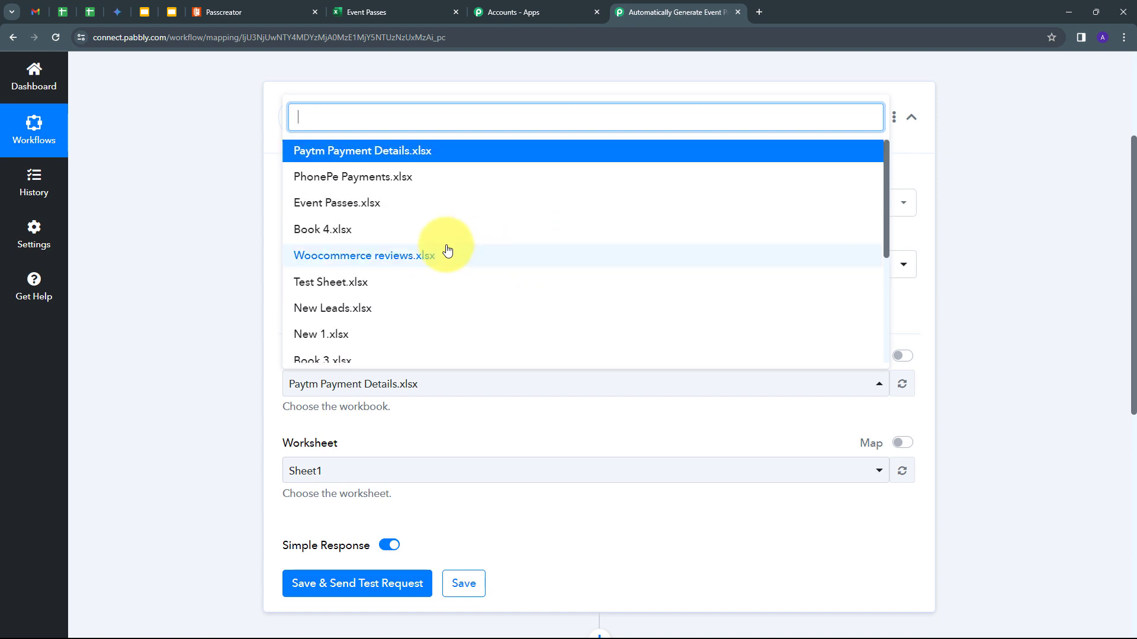
left_click(358, 207)
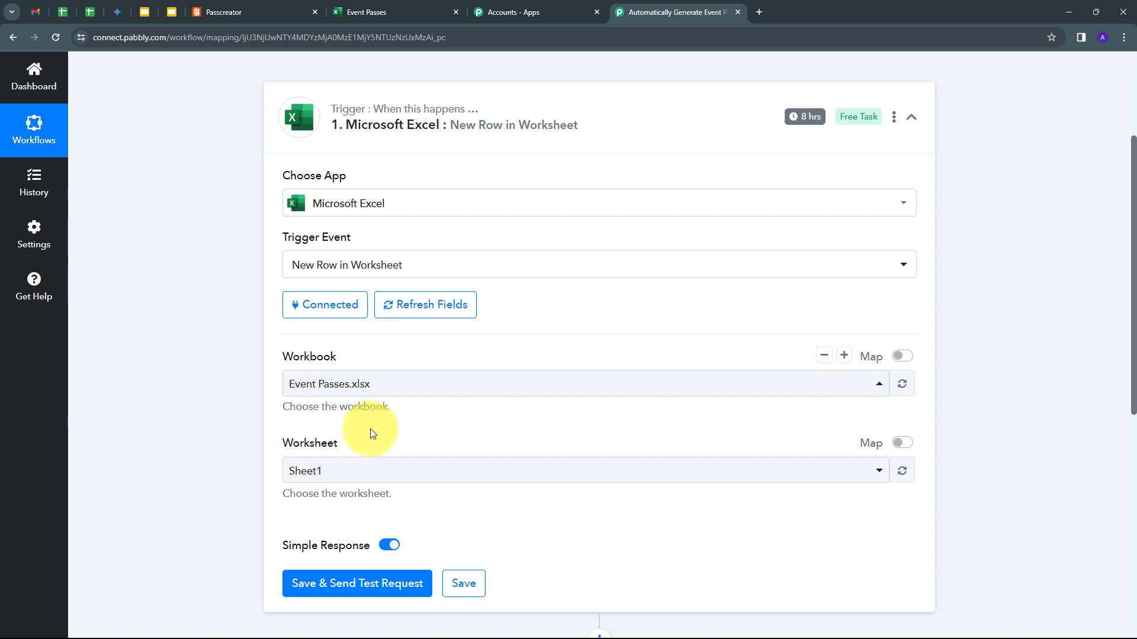
scroll(373, 434, "down", 1)
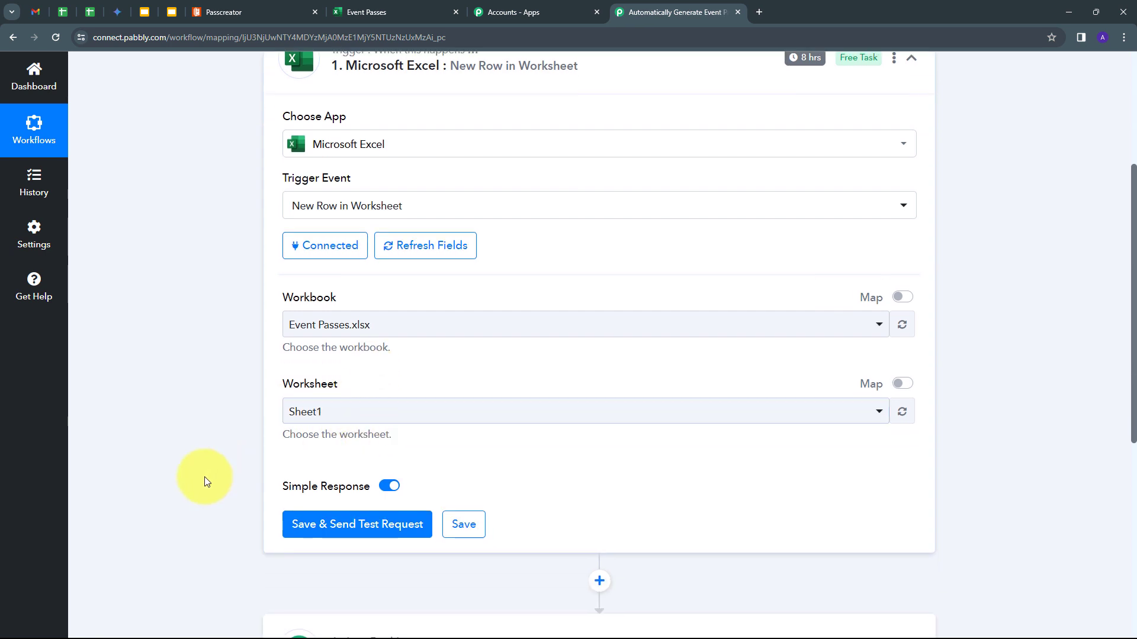
- Send a test request and inspect the captured Test User row's first name and email
left_click(303, 524)
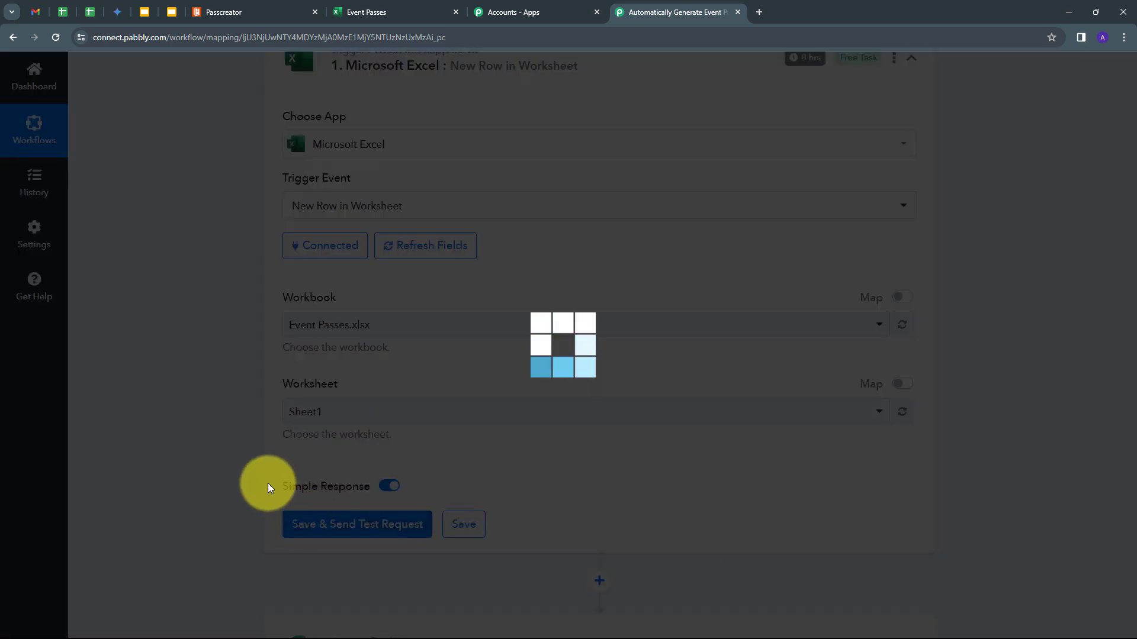
scroll(595, 440, "down", 5)
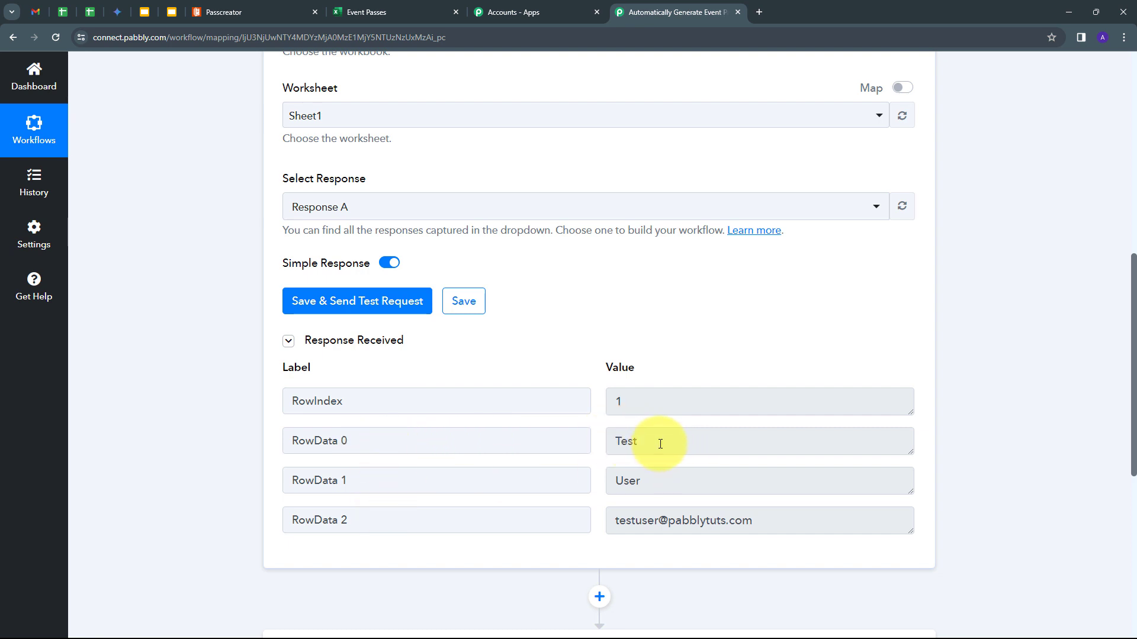
left_click_drag(664, 440, 609, 499)
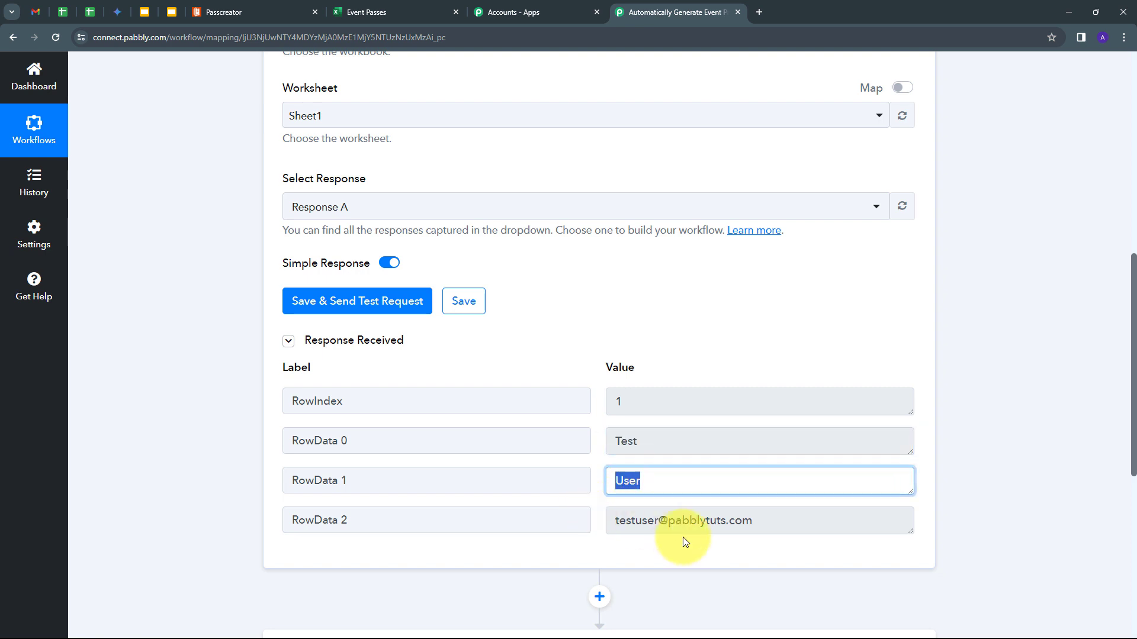
left_click_drag(758, 527, 583, 540)
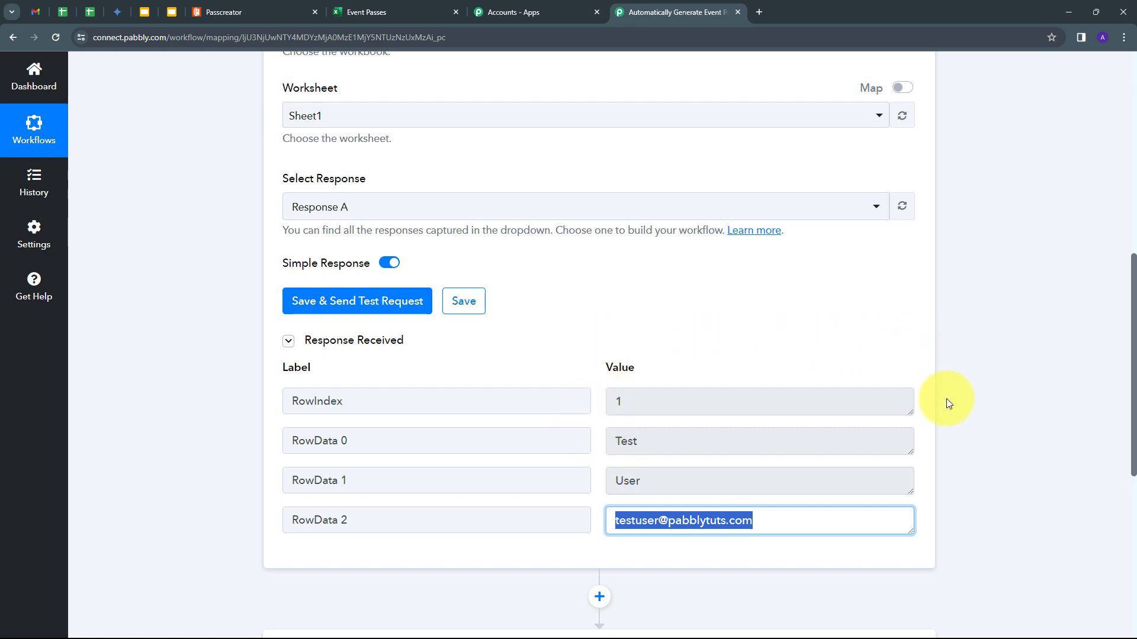
scroll(549, 396, "up", 6)
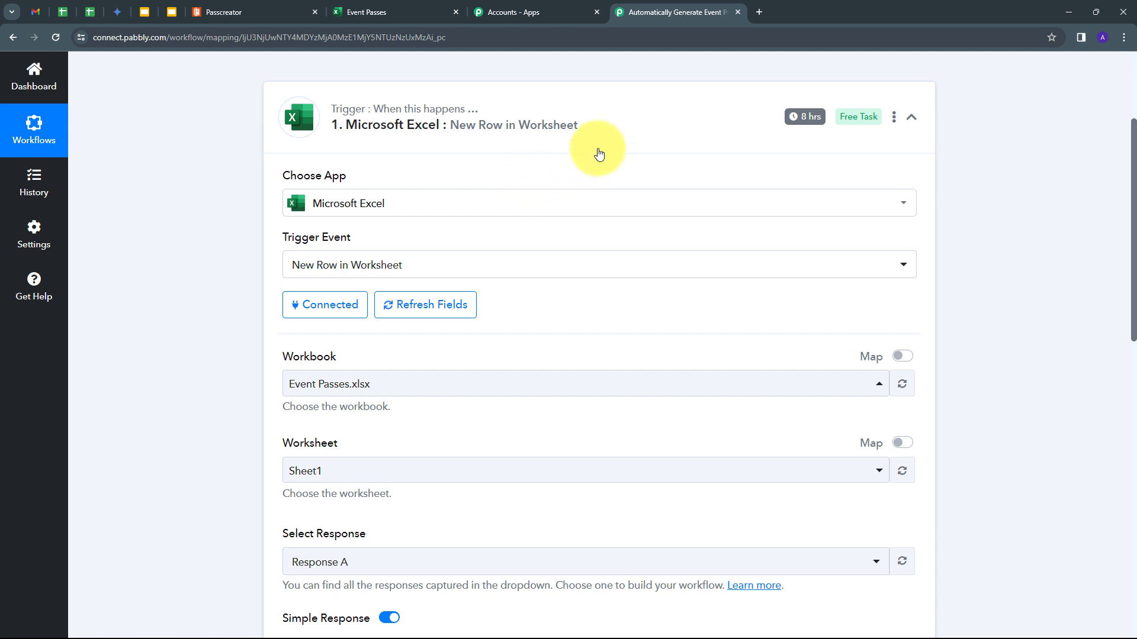
scroll(599, 152, "up", 1)
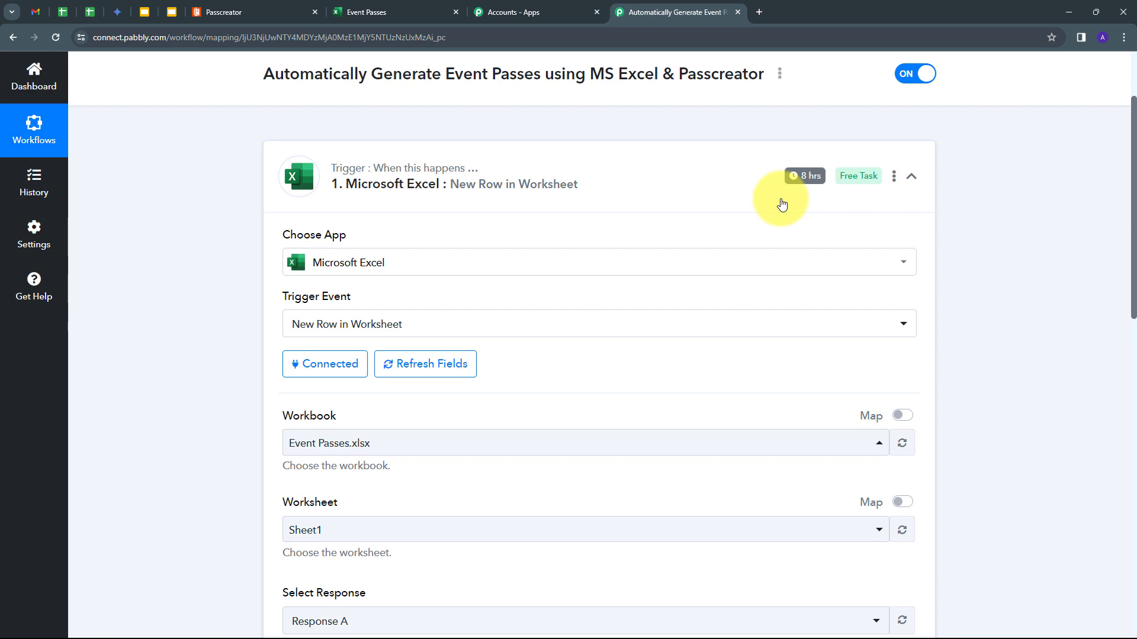
- Search 'pass' to find the app for the action step
scroll(690, 267, "down", 7)
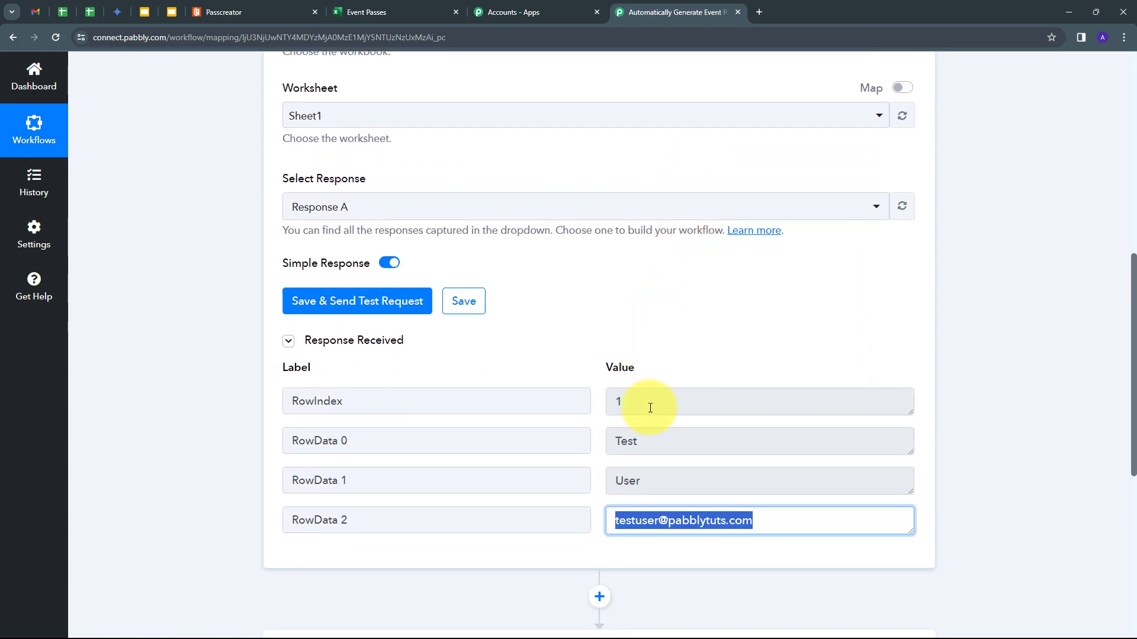
scroll(650, 408, "down", 1)
left_click(595, 376)
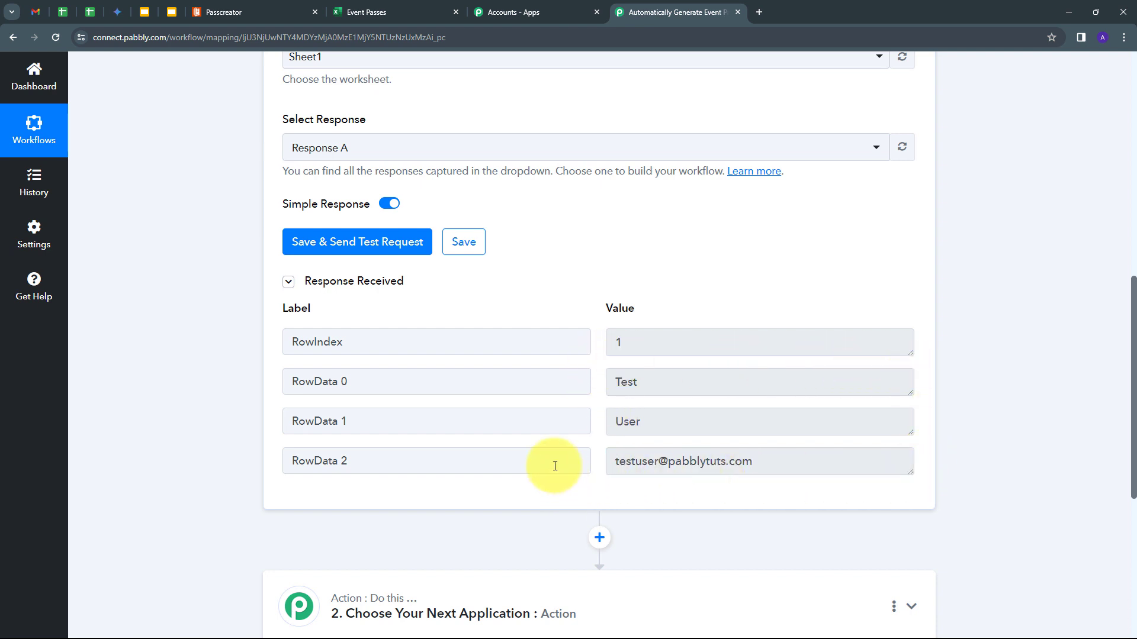
scroll(533, 424, "down", 2)
scroll(805, 438, "down", 1)
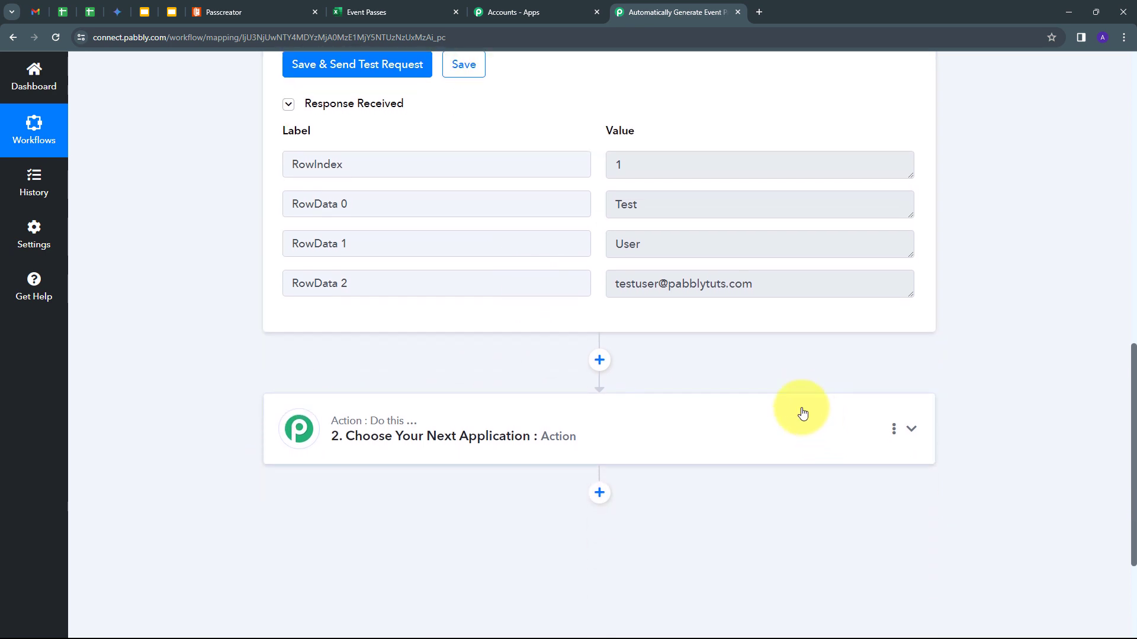
left_click(795, 445)
type("pass")
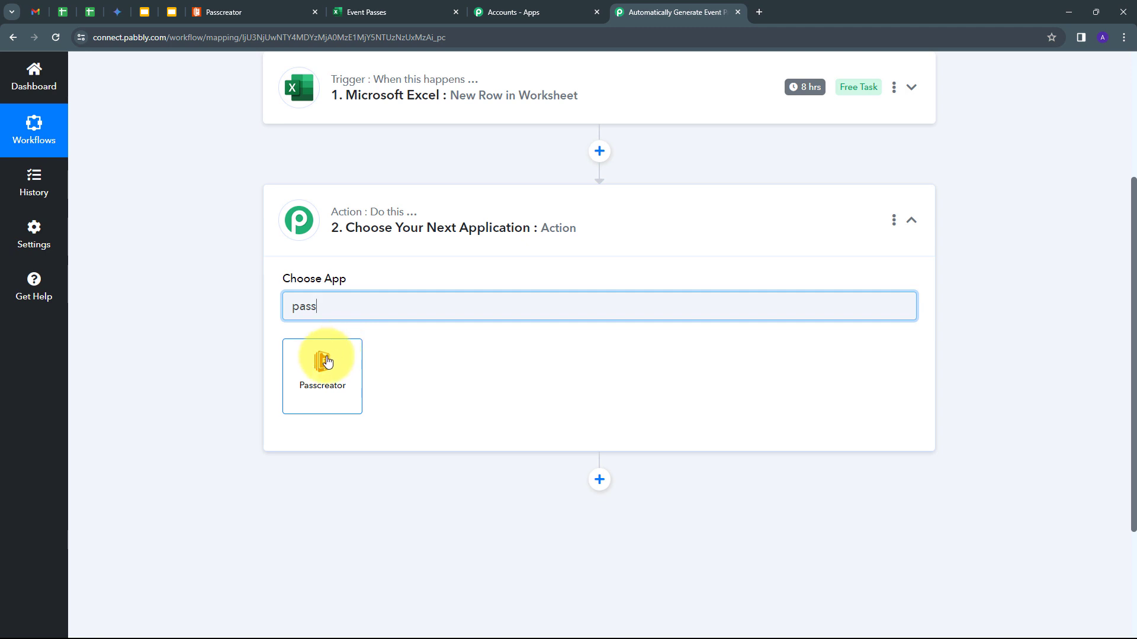
- Choose Passcreator with the Create Wallet Pass event for the action step
left_click(326, 362)
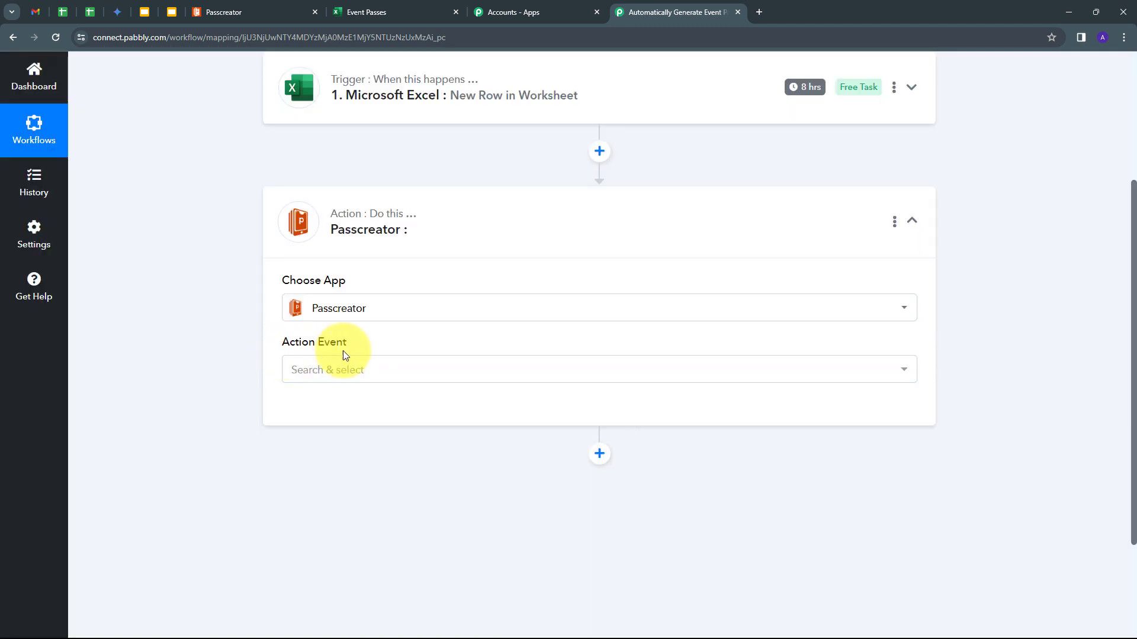
left_click(786, 369)
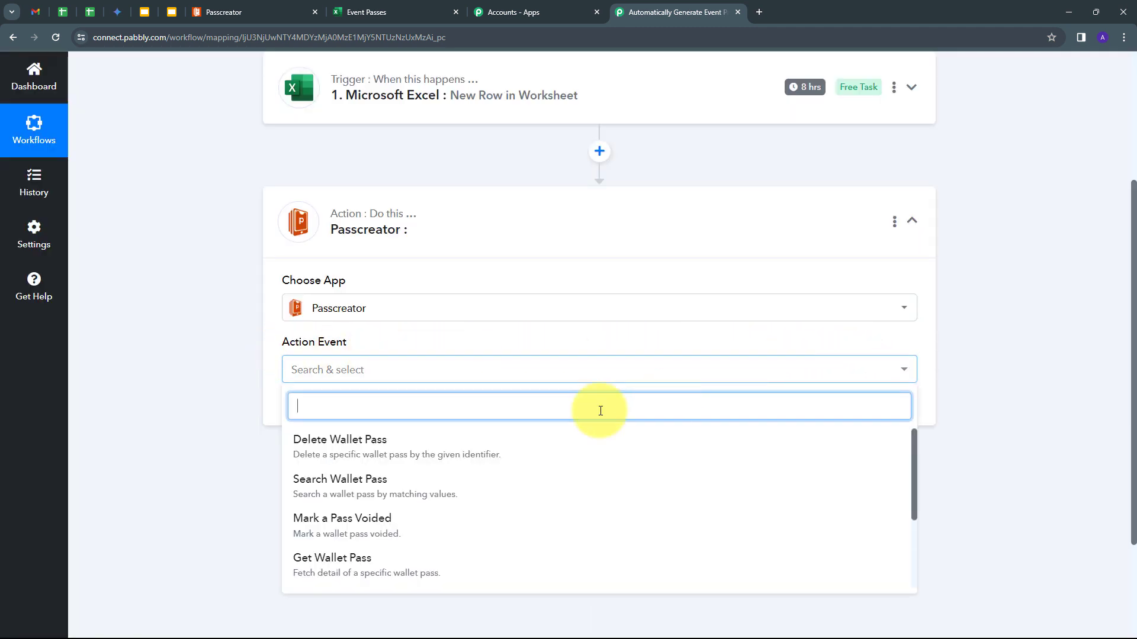
scroll(298, 493, "down", 3)
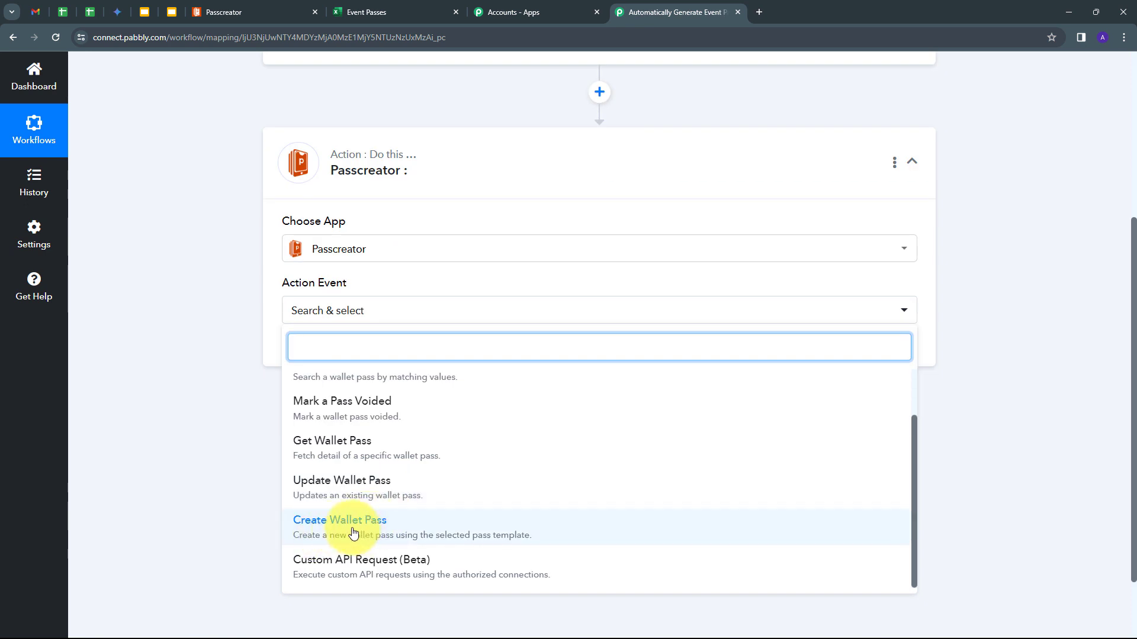
left_click(353, 533)
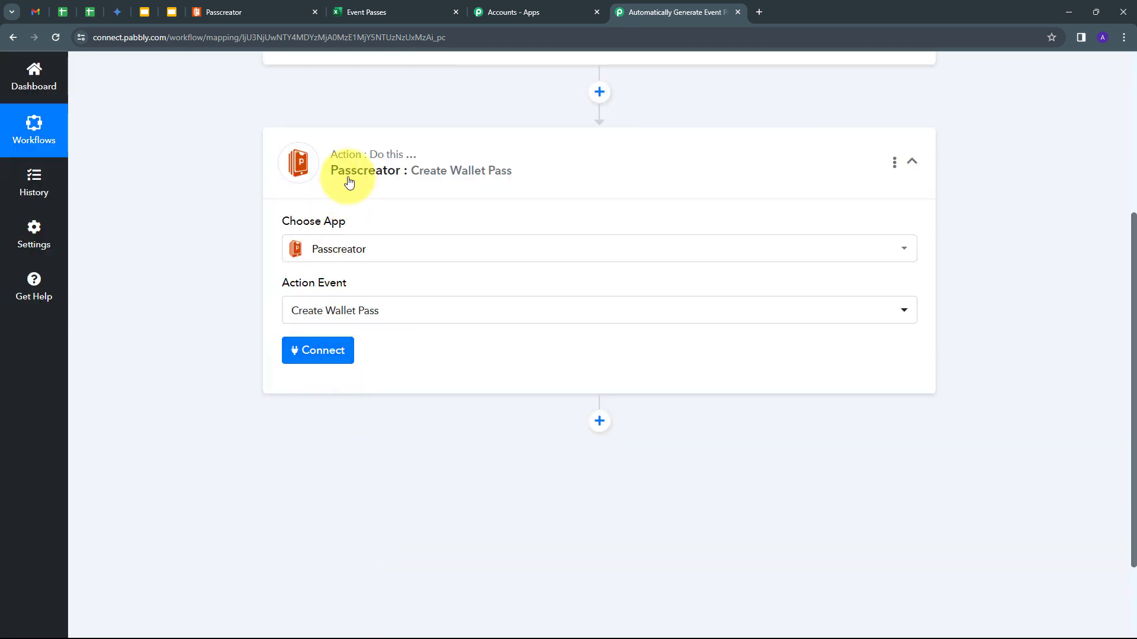
- Add a new Passcreator connection, Passcreator #2, then show the Passcreator templates tab
left_click(314, 354)
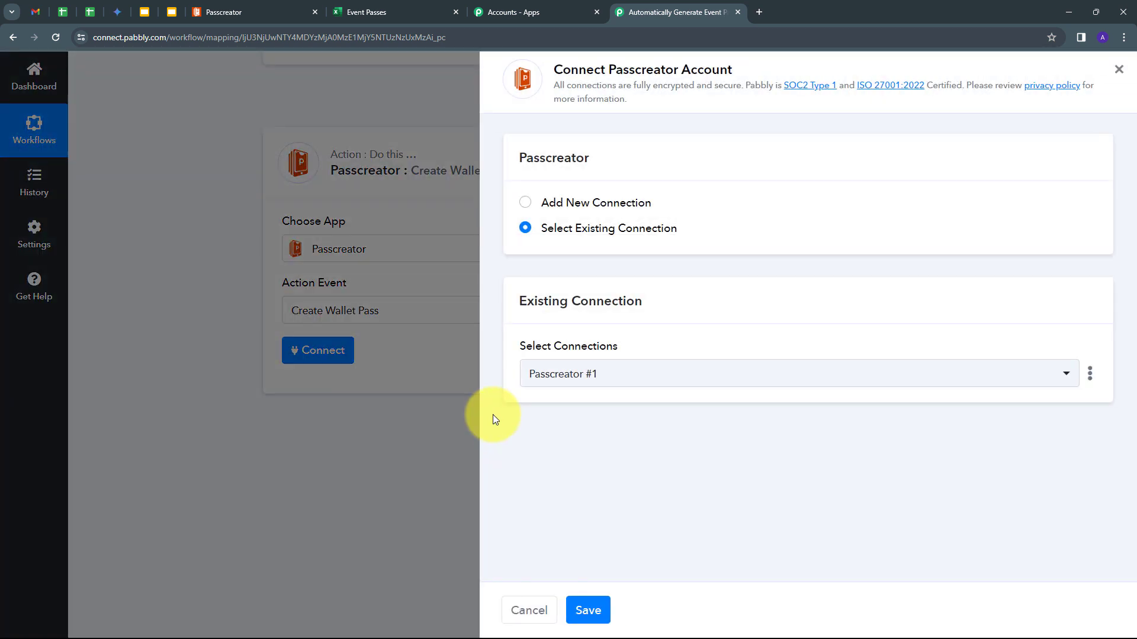
left_click(576, 203)
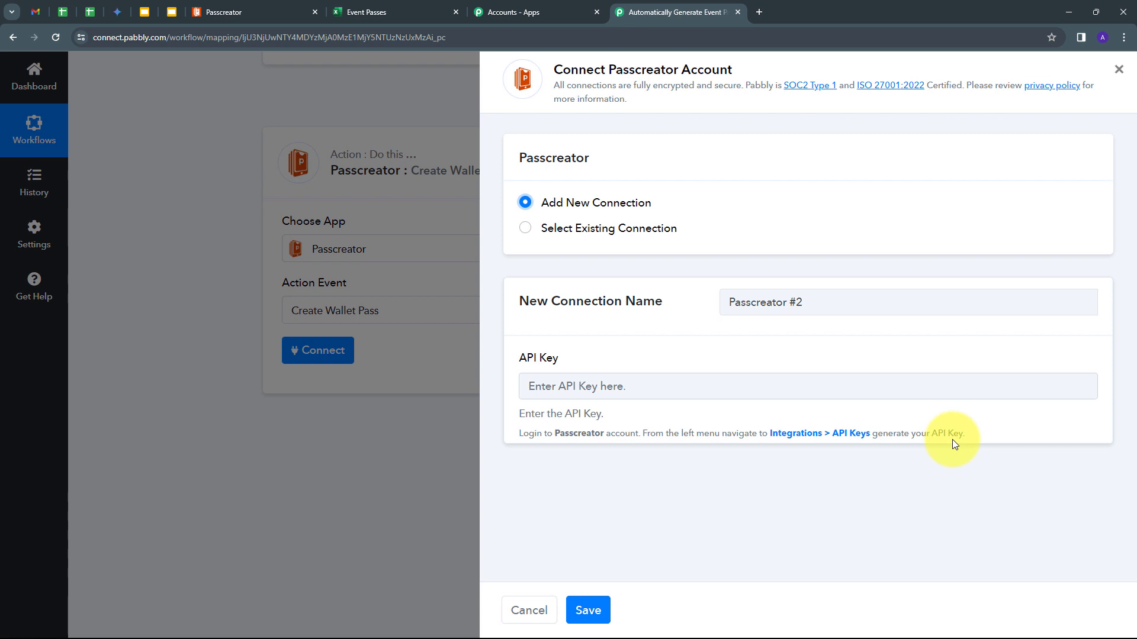
left_click(219, 10)
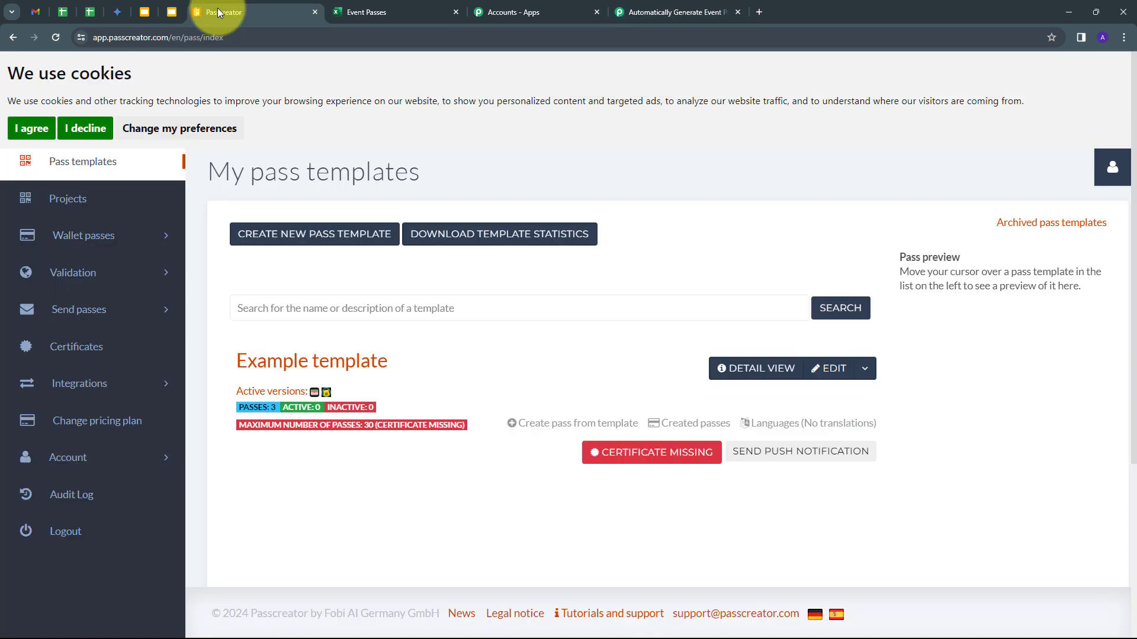
- Create a new Passcreator API key named Demo under Integrations > API Keys
left_click(67, 384)
scroll(71, 355, "down", 1)
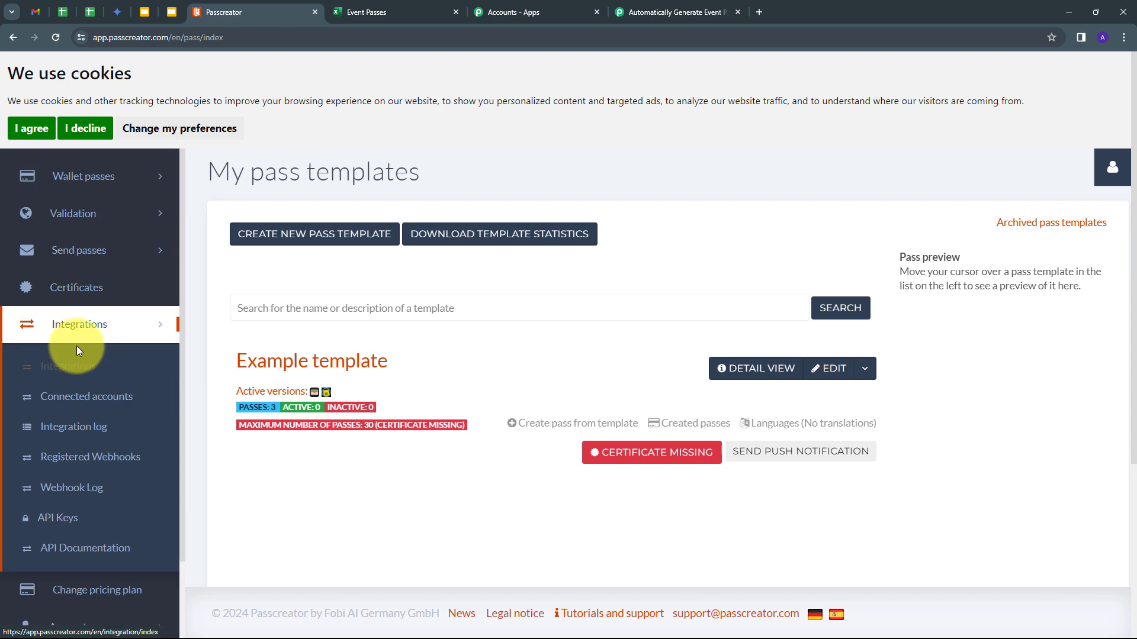
left_click(53, 518)
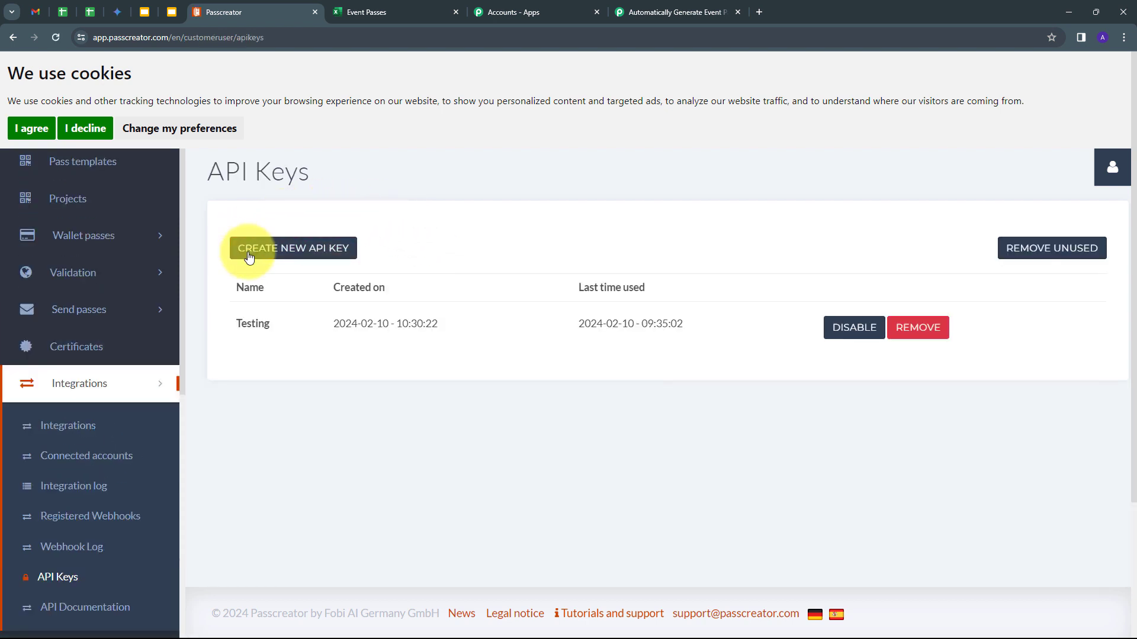
left_click(291, 254)
left_click(472, 246)
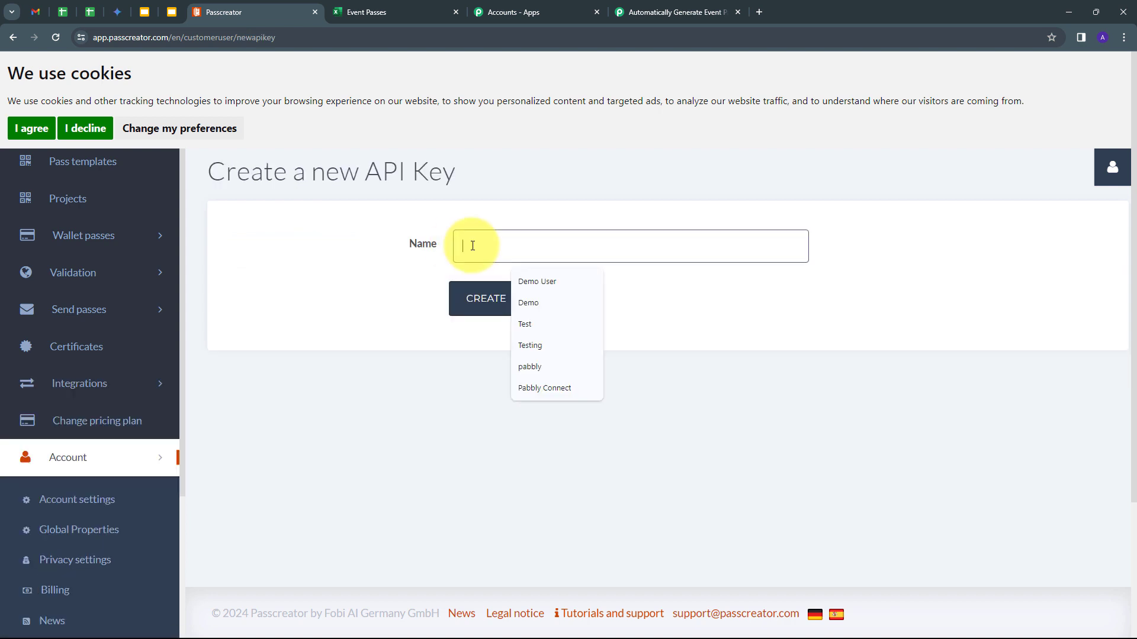
type("Demo")
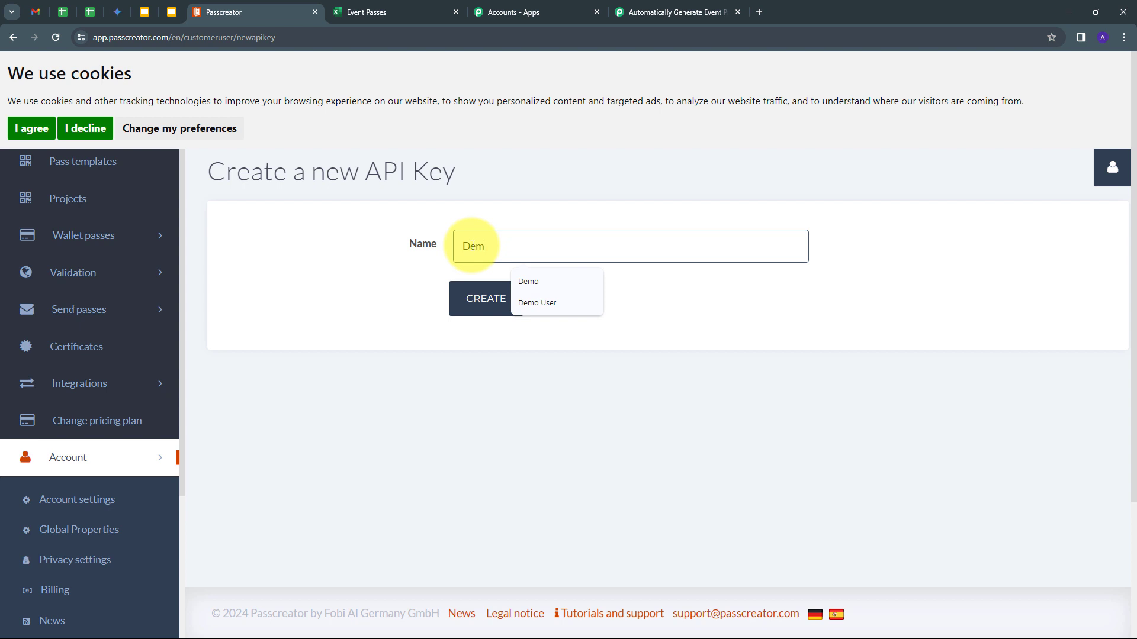
left_click(485, 310)
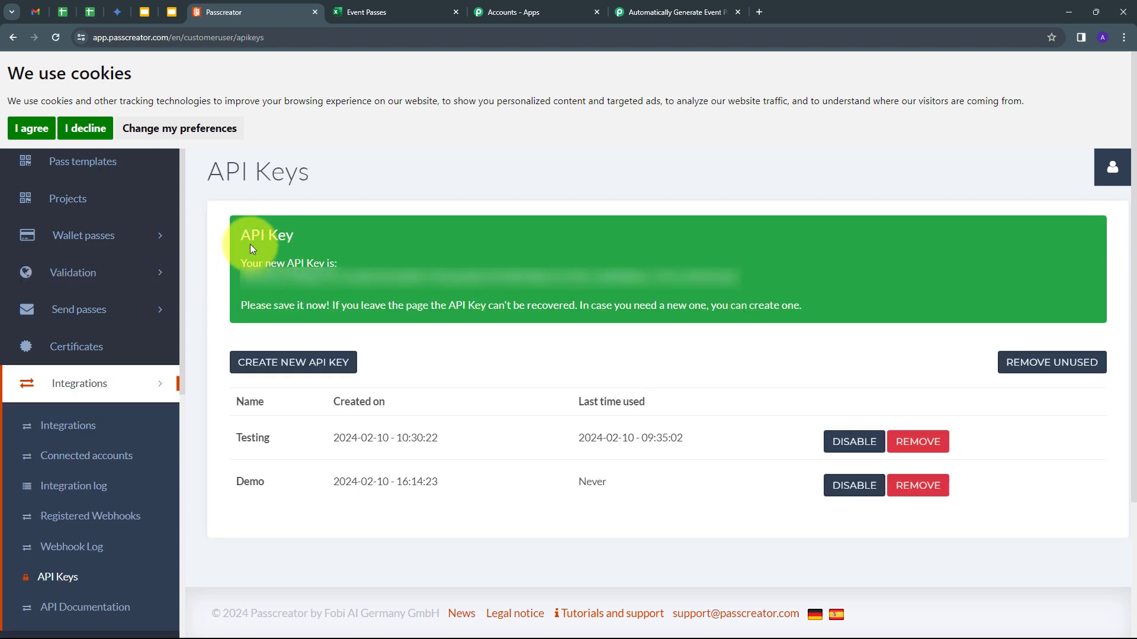
- Copy the Demo API key and return to the Pabbly connection's API Key field
left_click_drag(242, 277, 743, 286)
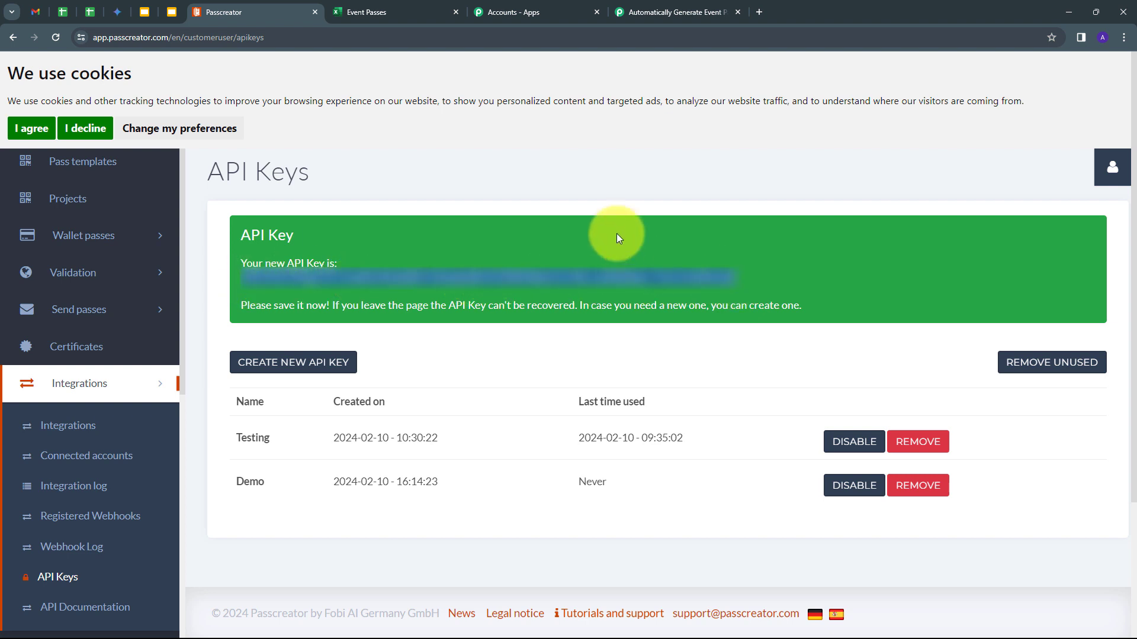
left_click(652, 21)
left_click(620, 384)
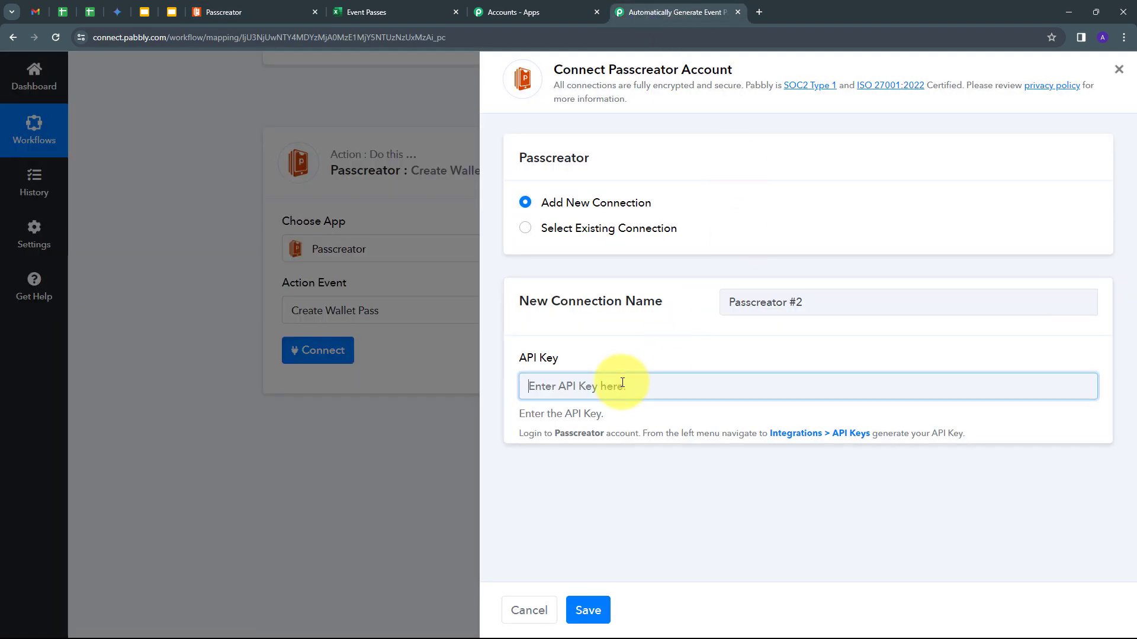
- Paste the Demo API key to save the Passcreator connection, then review the action's fields
key("ctrl+v")
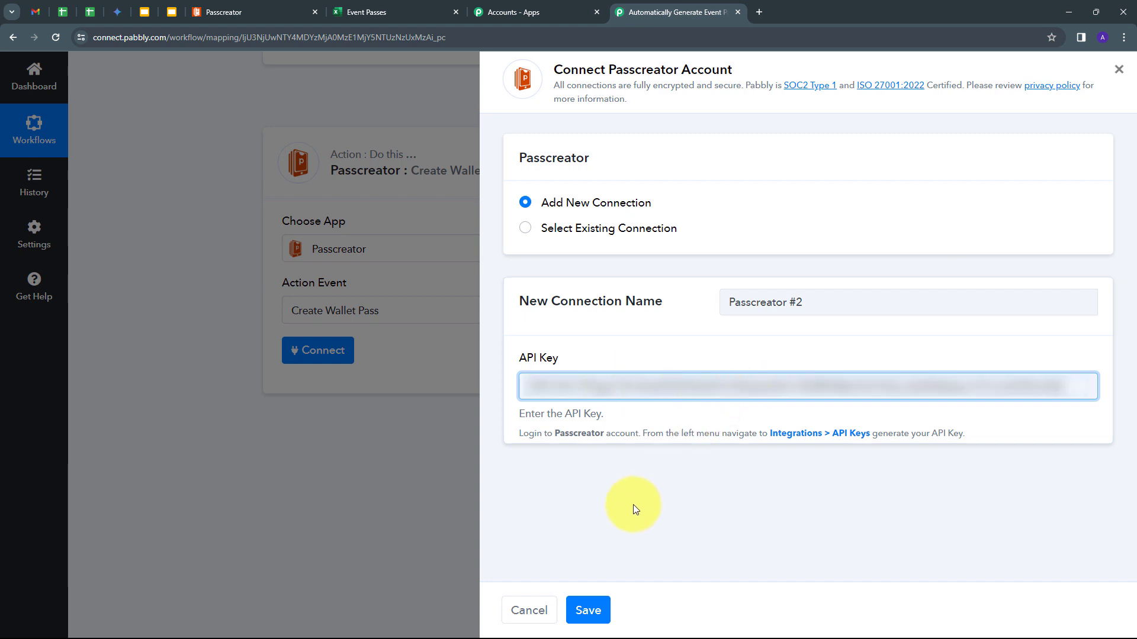
left_click(596, 593)
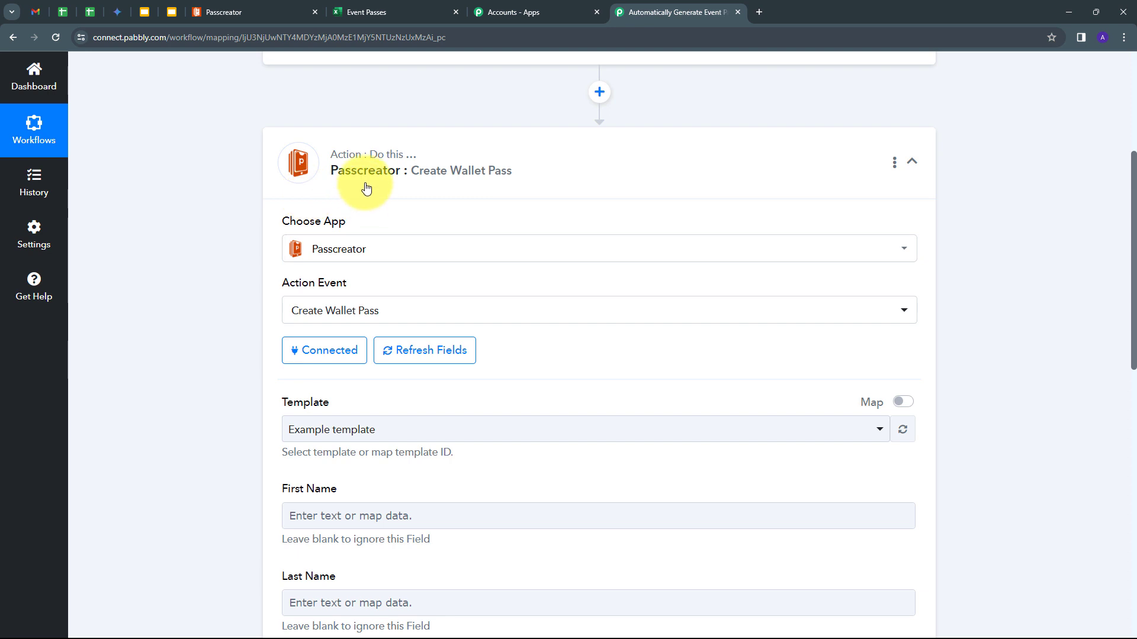
scroll(187, 319, "down", 2)
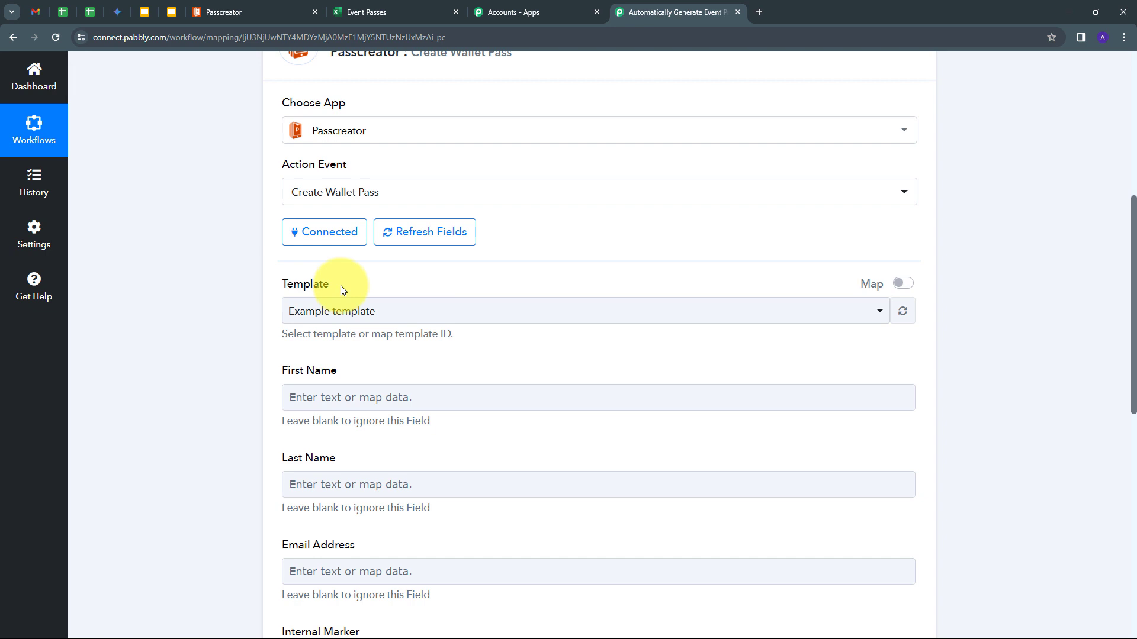
left_click(204, 12)
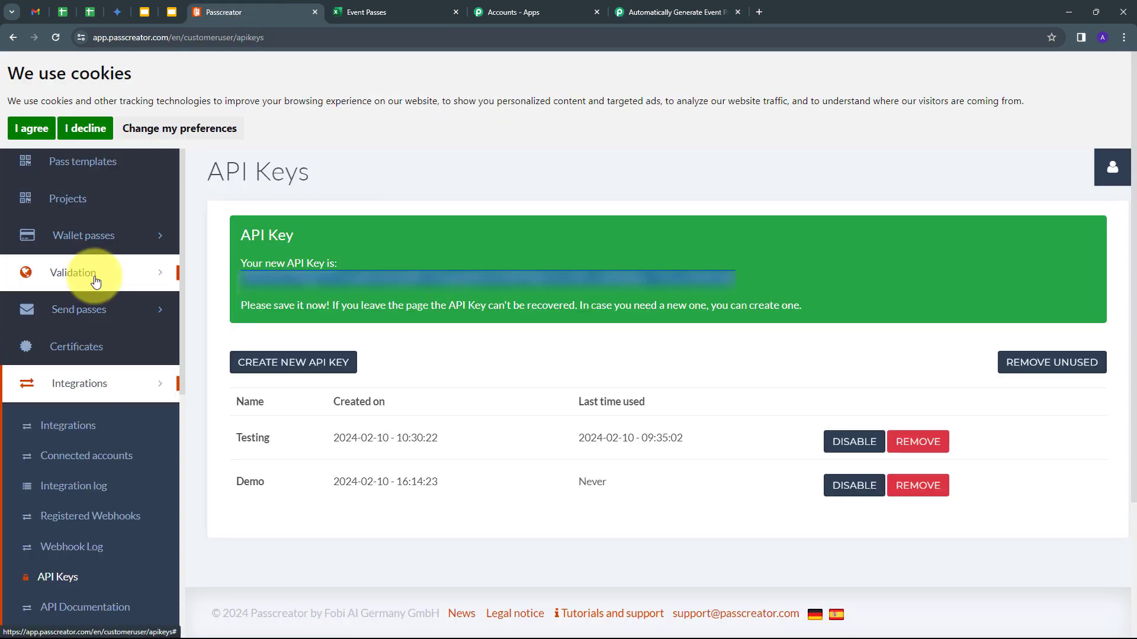
- Confirm Example template is listed under Passcreator's Pass templates, then go back to Pabbly
left_click(108, 176)
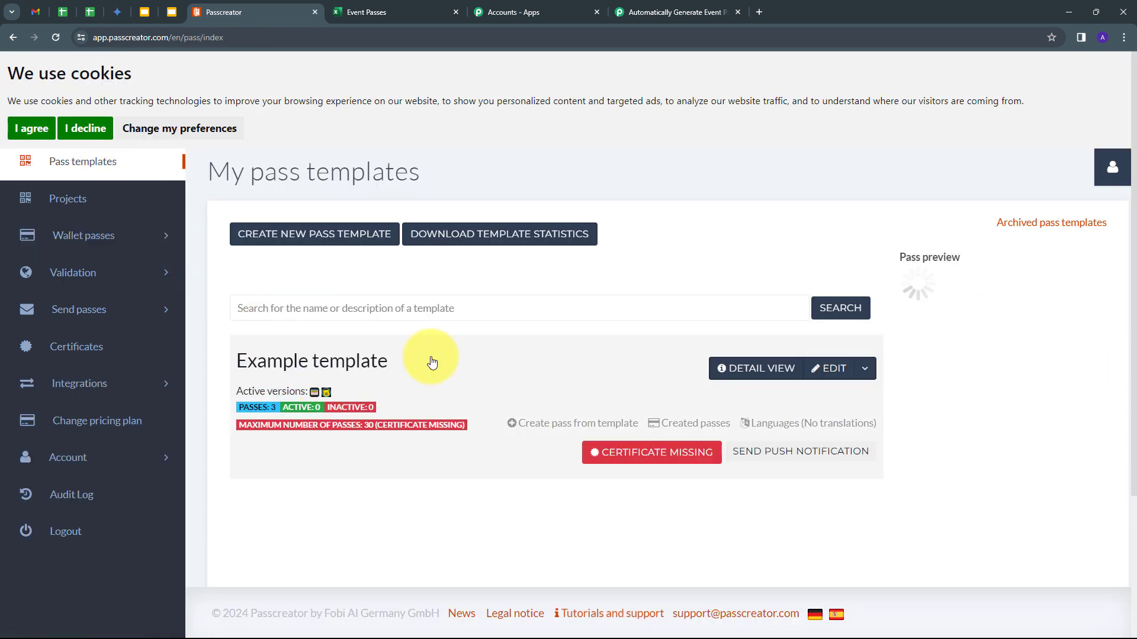
scroll(450, 367, "down", 2)
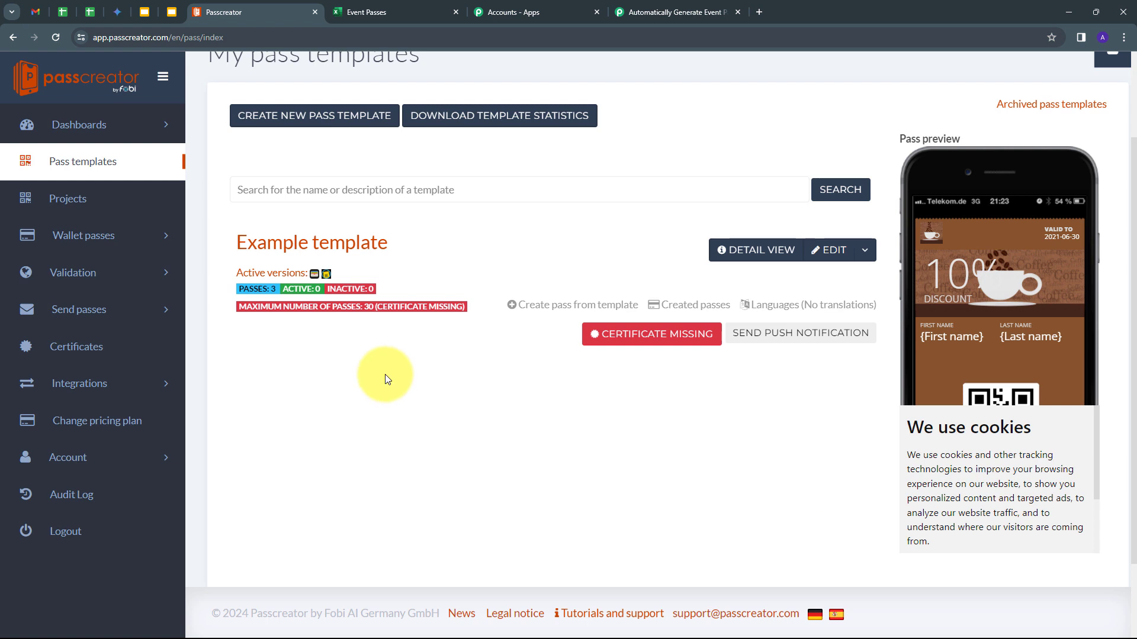
left_click(675, 12)
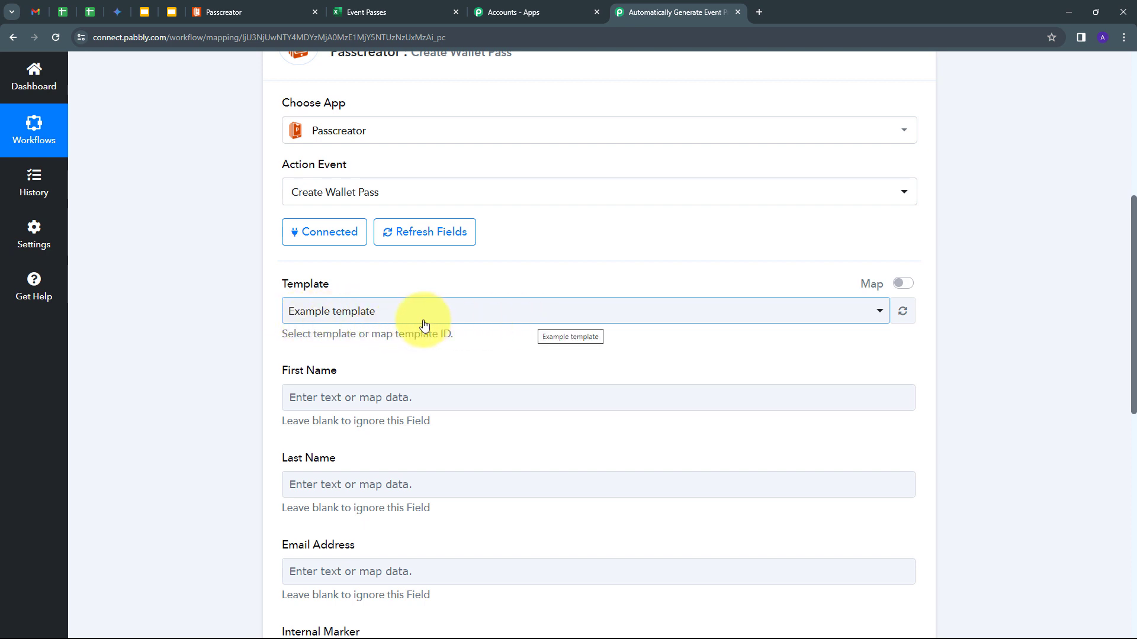
- Choose Example template in the Template dropdown and move down to the First Name field
left_click(647, 322)
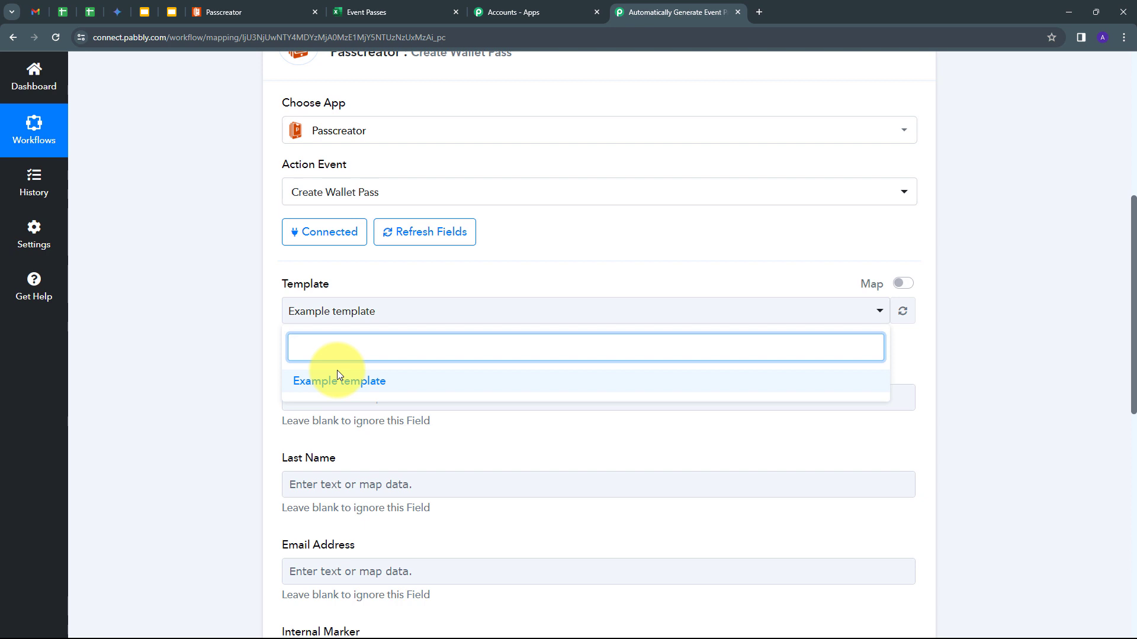
left_click(300, 383)
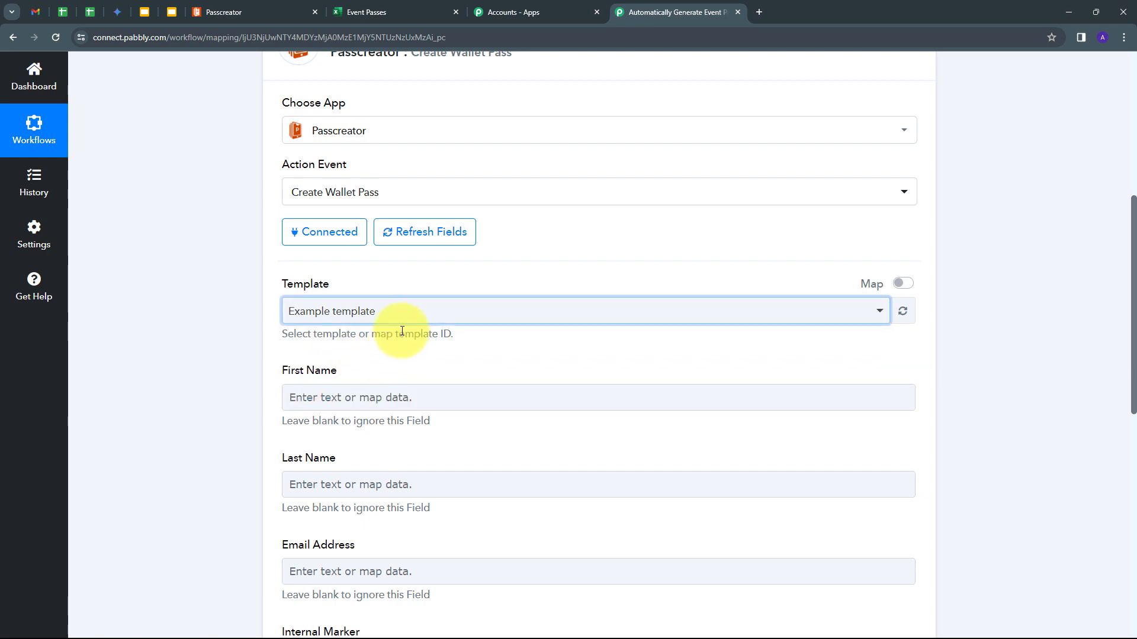
scroll(401, 330, "down", 1)
scroll(332, 296, "down", 1)
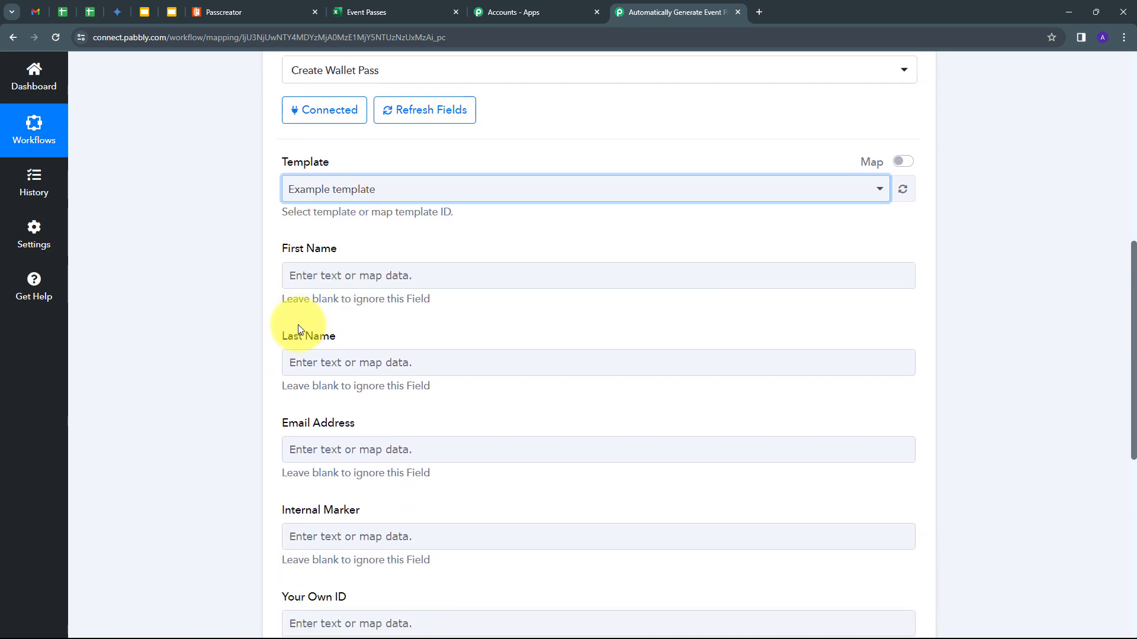
scroll(296, 322, "down", 1)
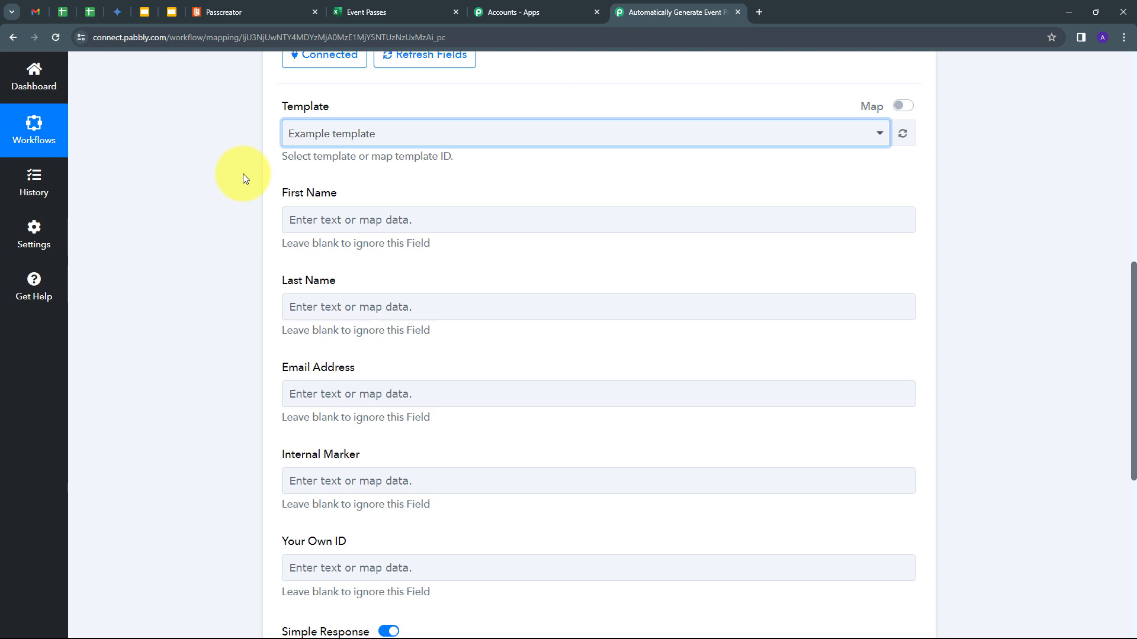
left_click(302, 219)
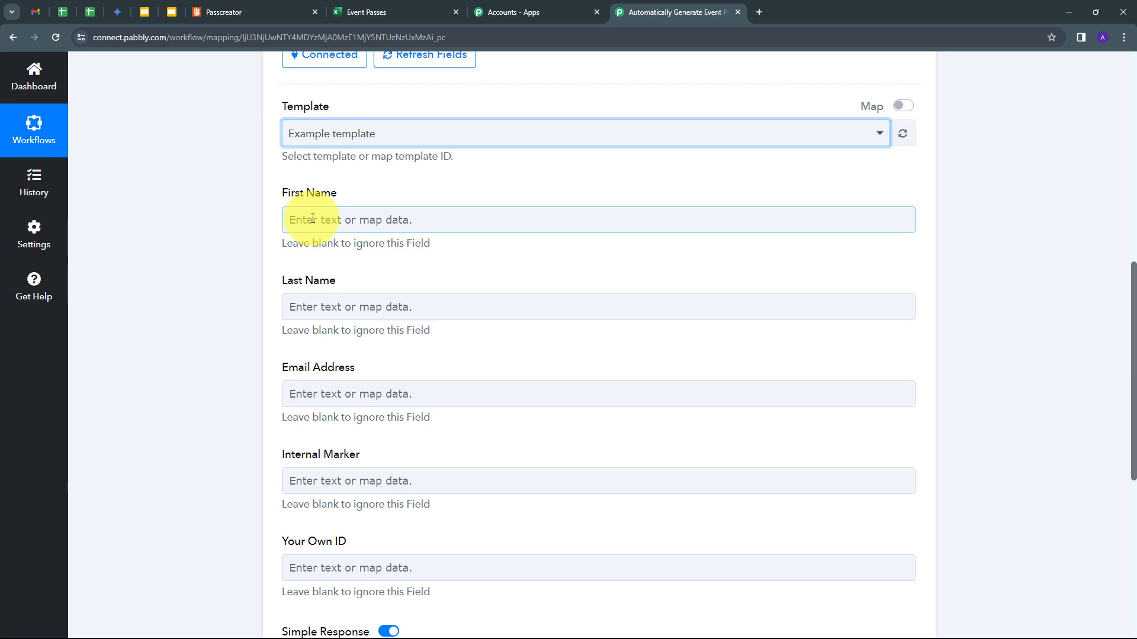
- Map First Name to the Excel step's RowData 0 (Test)
left_click(313, 219)
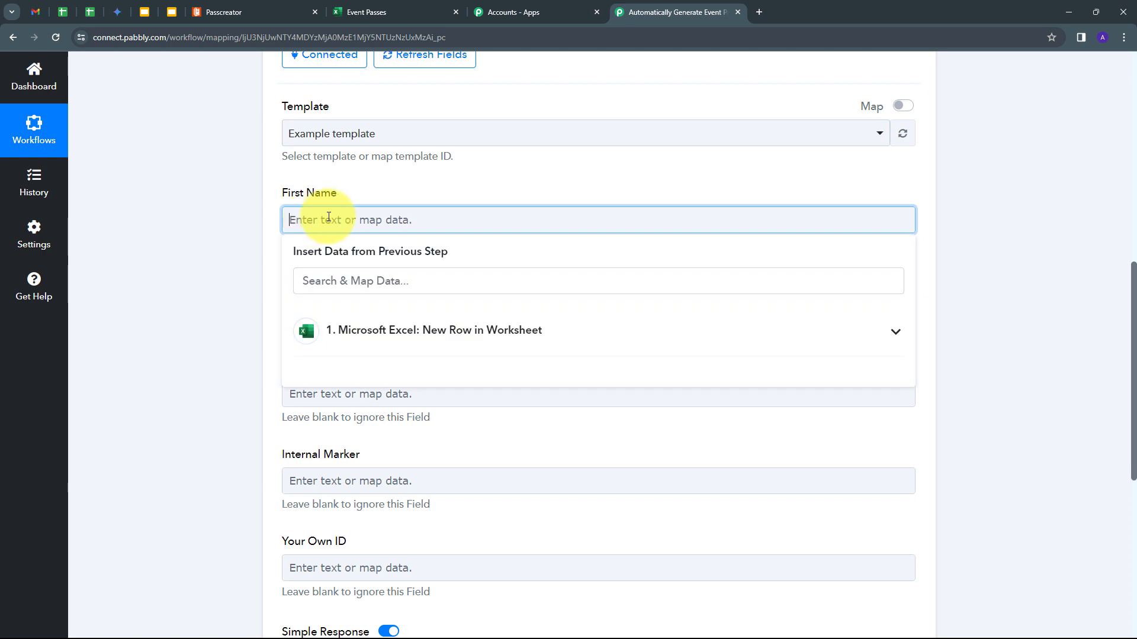
left_click(514, 339)
scroll(414, 353, "up", 1)
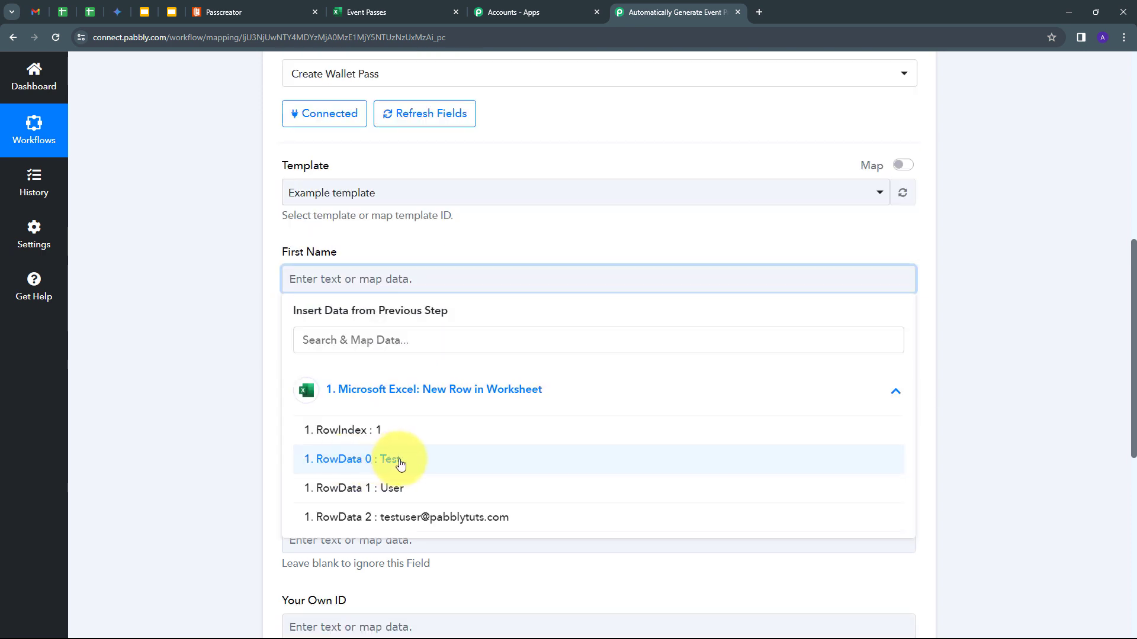
left_click(400, 465)
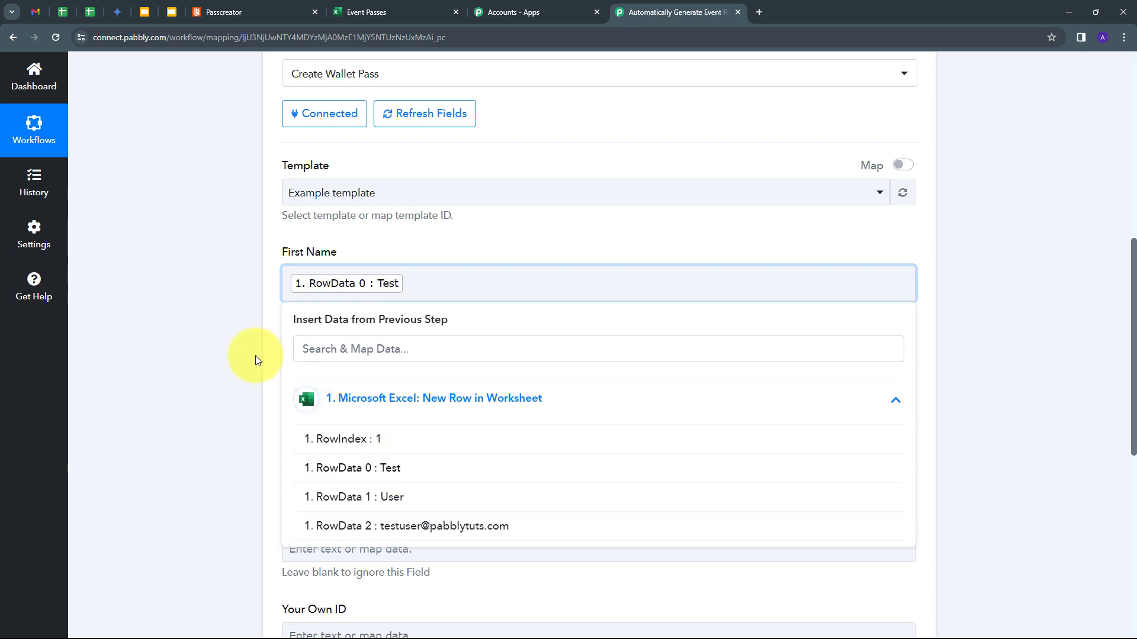
left_click(254, 355)
- Map Last Name to RowData 1 (User) and Email Address to RowData 2, the row's email
scroll(381, 318, "down", 1)
left_click(304, 318)
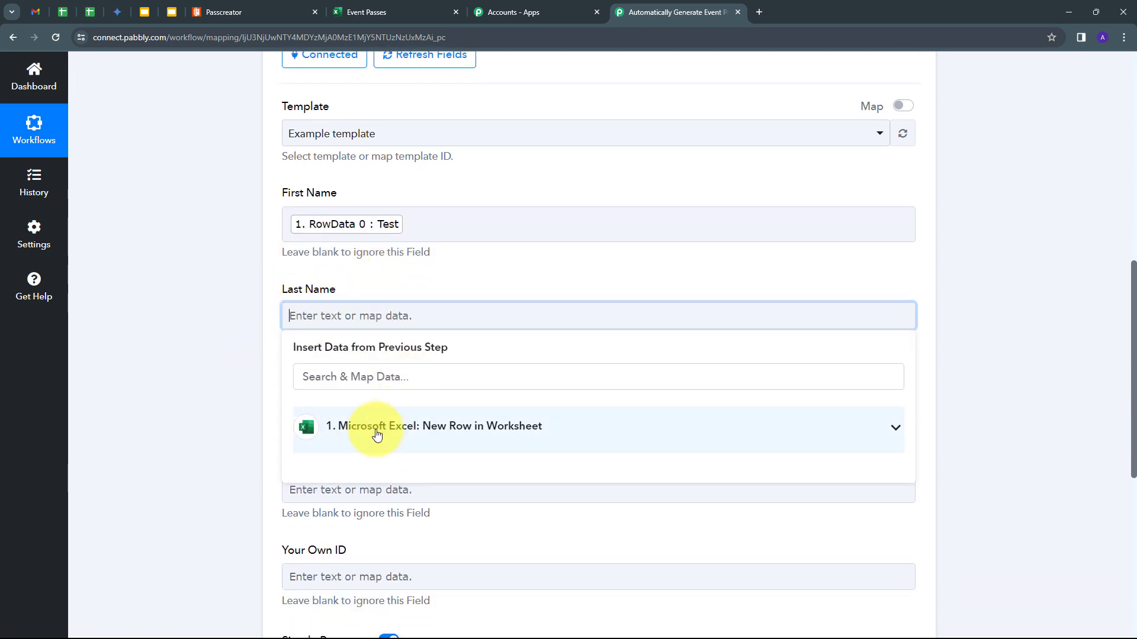
left_click(368, 432)
left_click(462, 522)
left_click(237, 375)
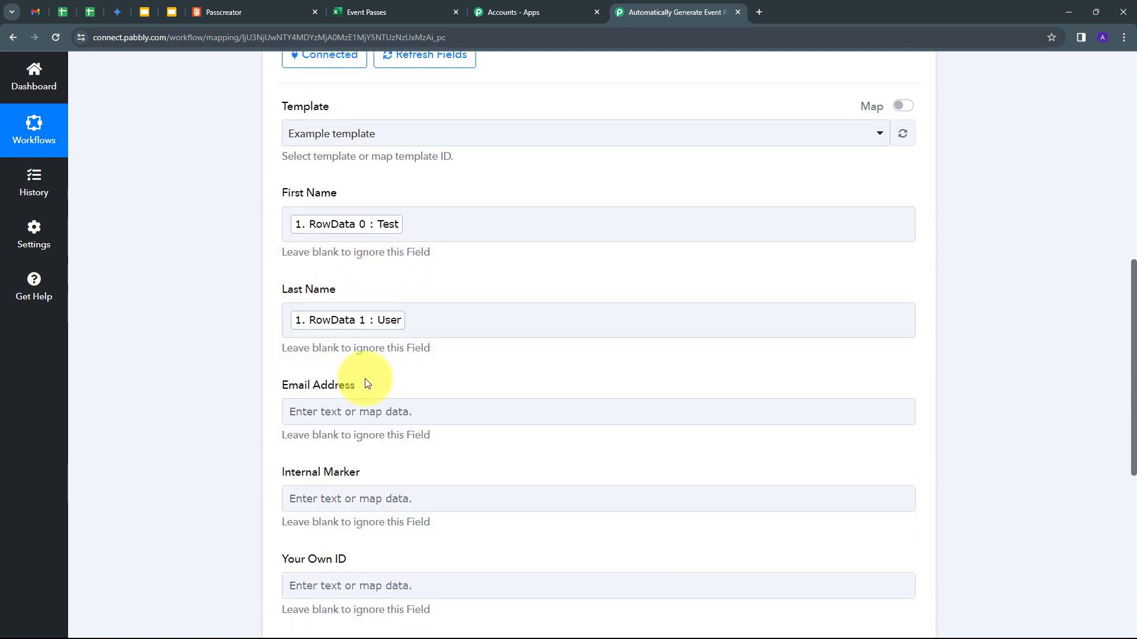
left_click(304, 411)
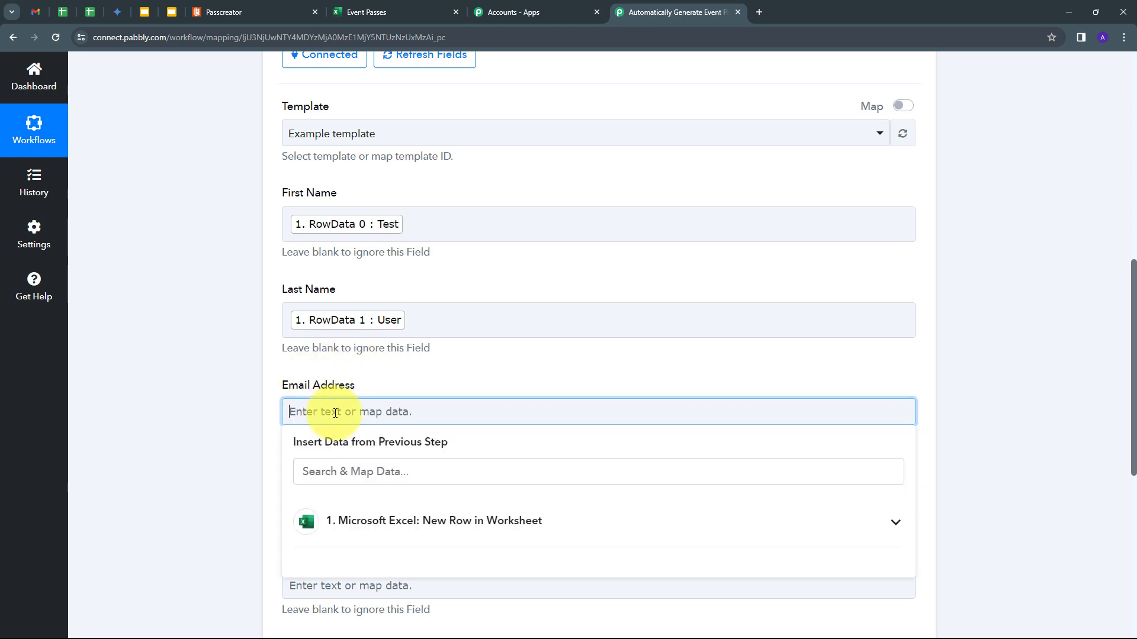
left_click(433, 524)
scroll(474, 497, "down", 2)
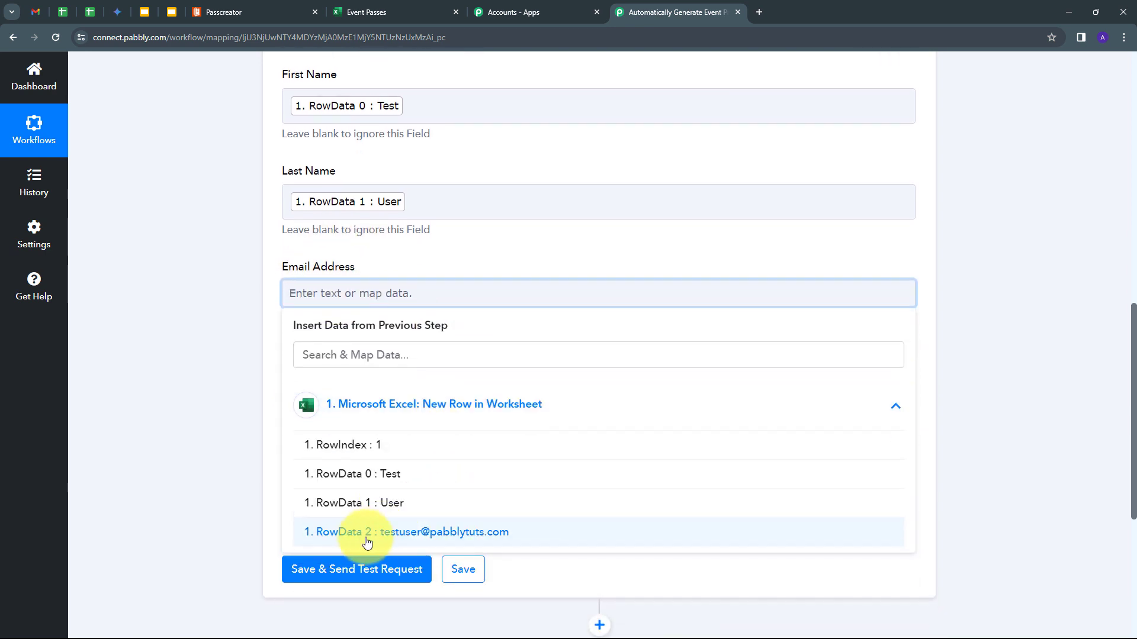
left_click(403, 532)
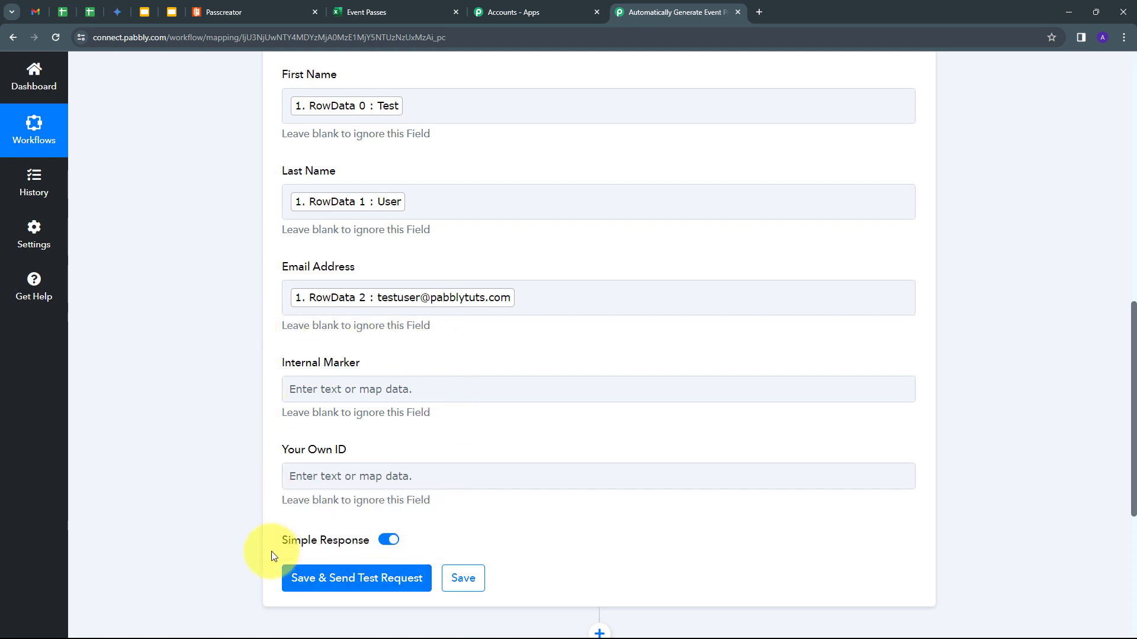
- Save the action and send a test request, which returns the new pass identifier and links
left_click(353, 578)
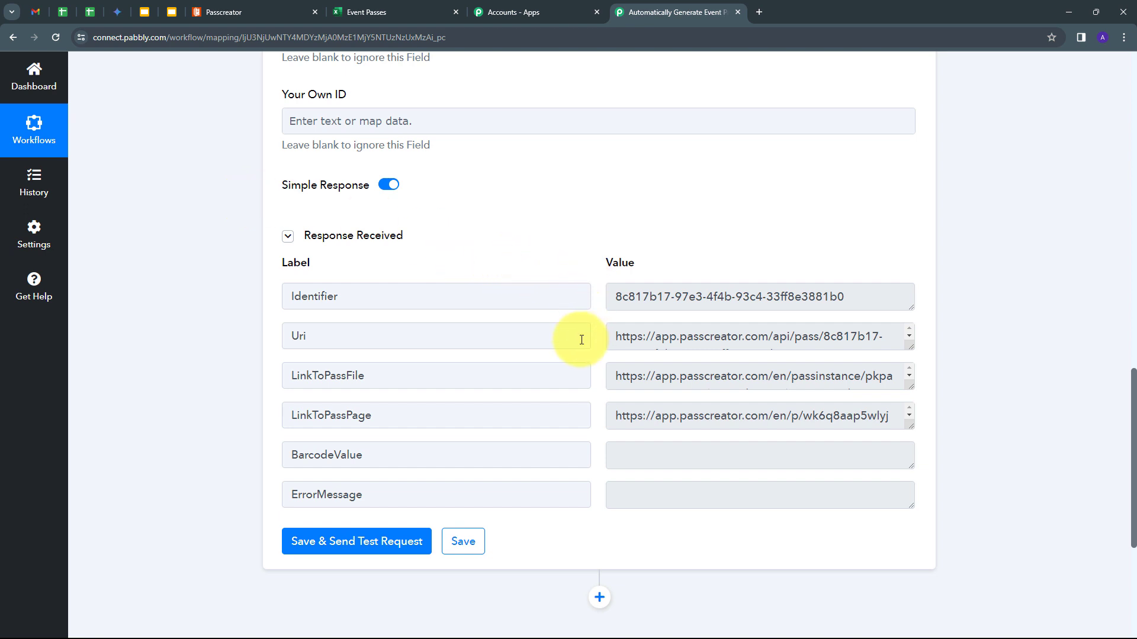
left_click(225, 9)
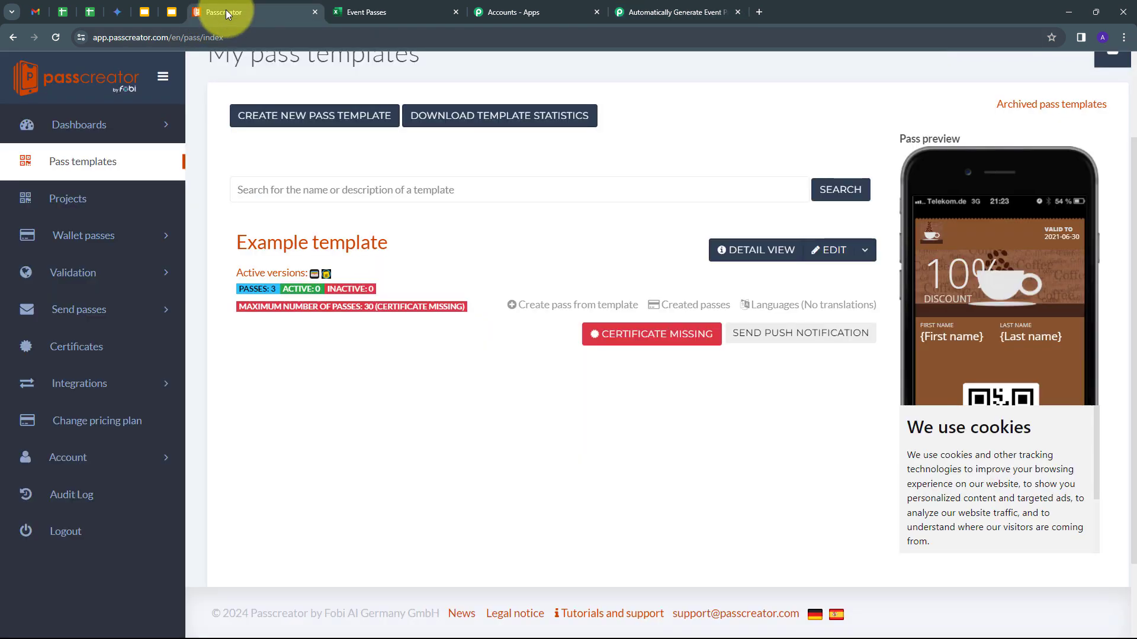
- Open Wallet passes > Created passes and view the new Test User pass page, then return to Pabbly
left_click(71, 235)
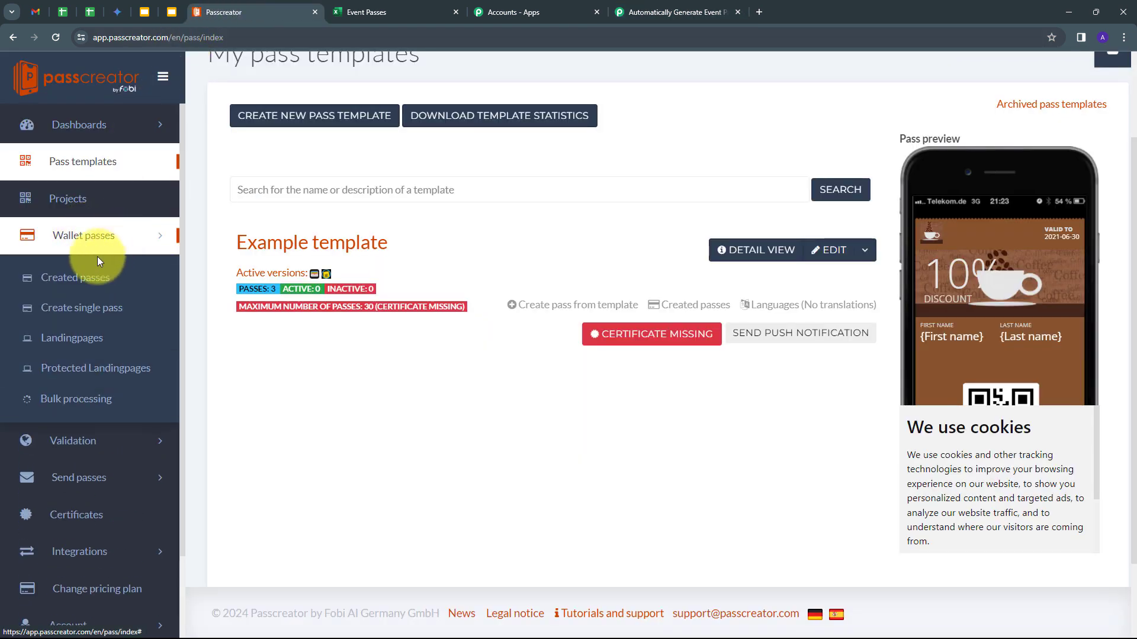
left_click(46, 278)
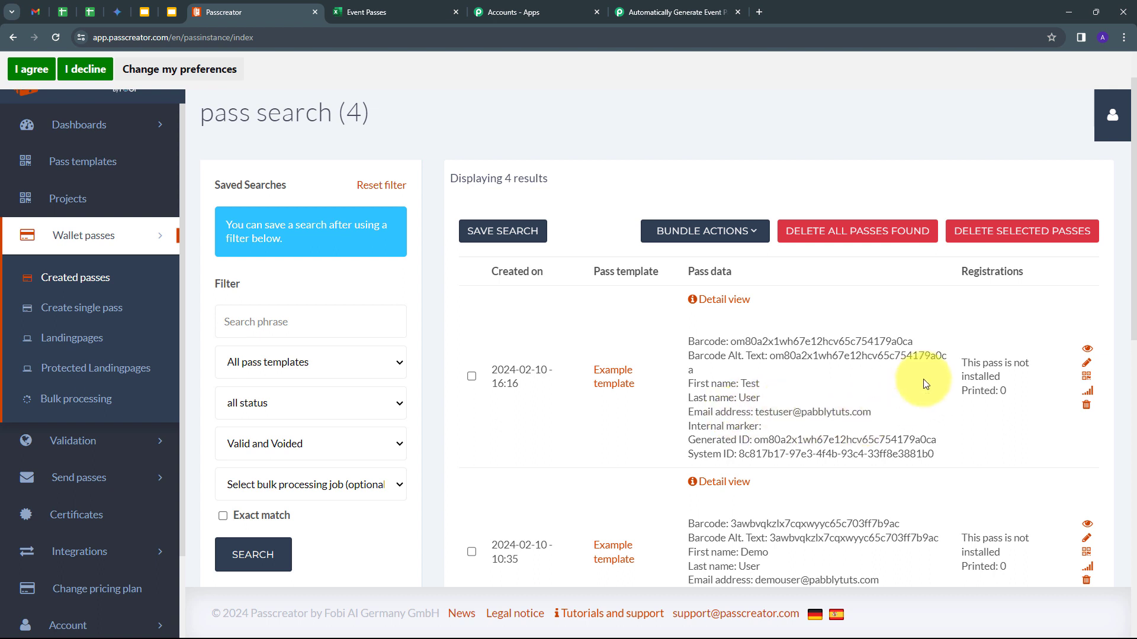
left_click(1087, 354)
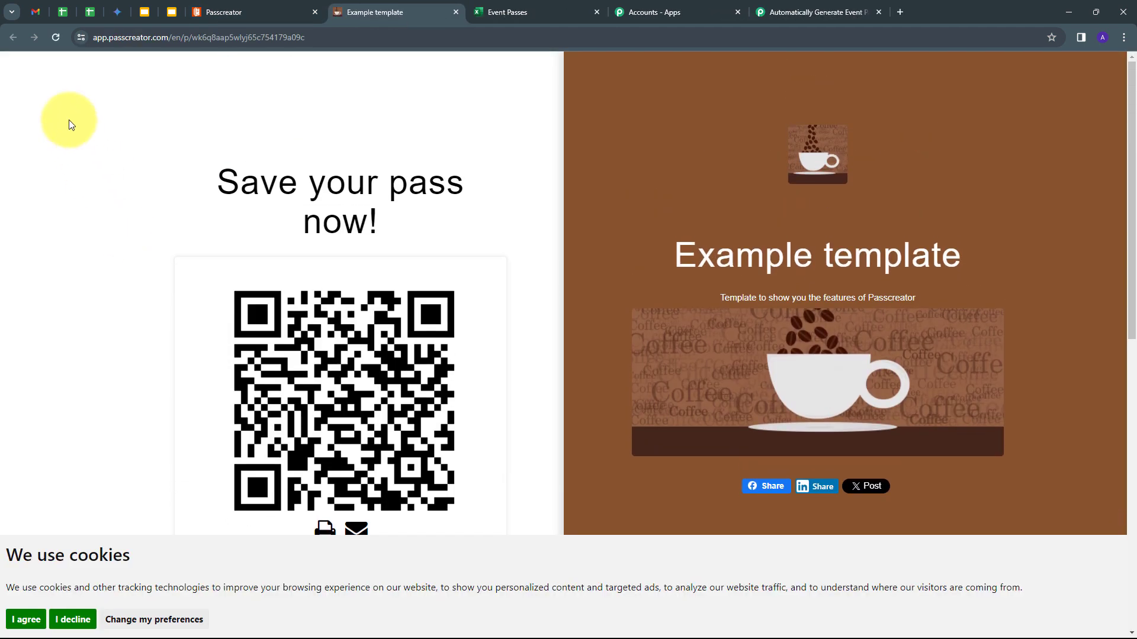
left_click(239, 8)
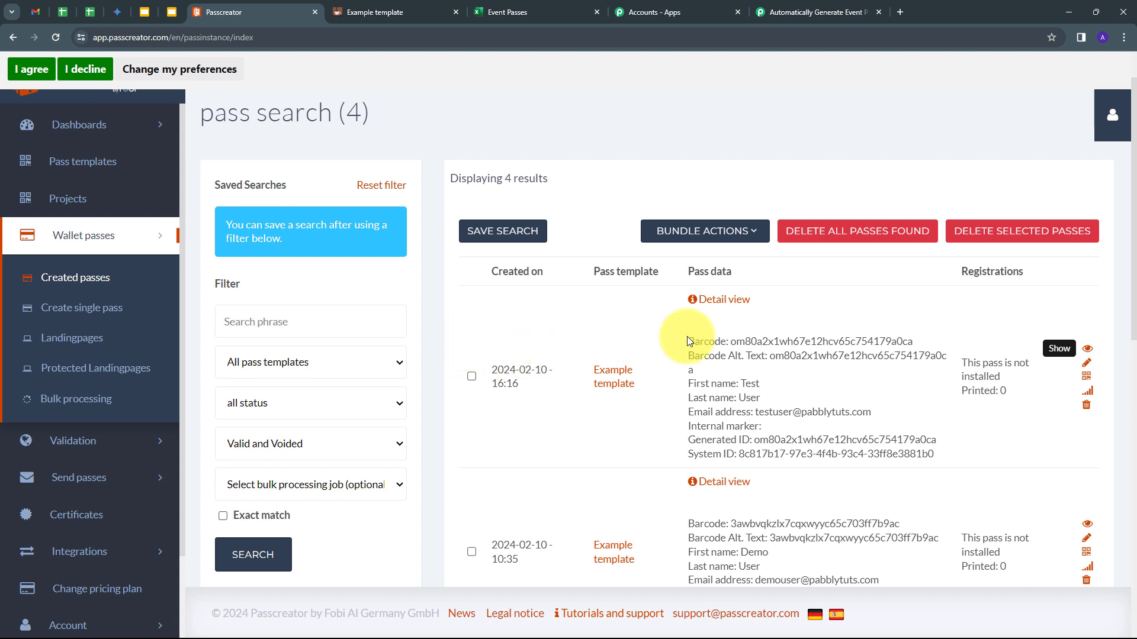
left_click(817, 11)
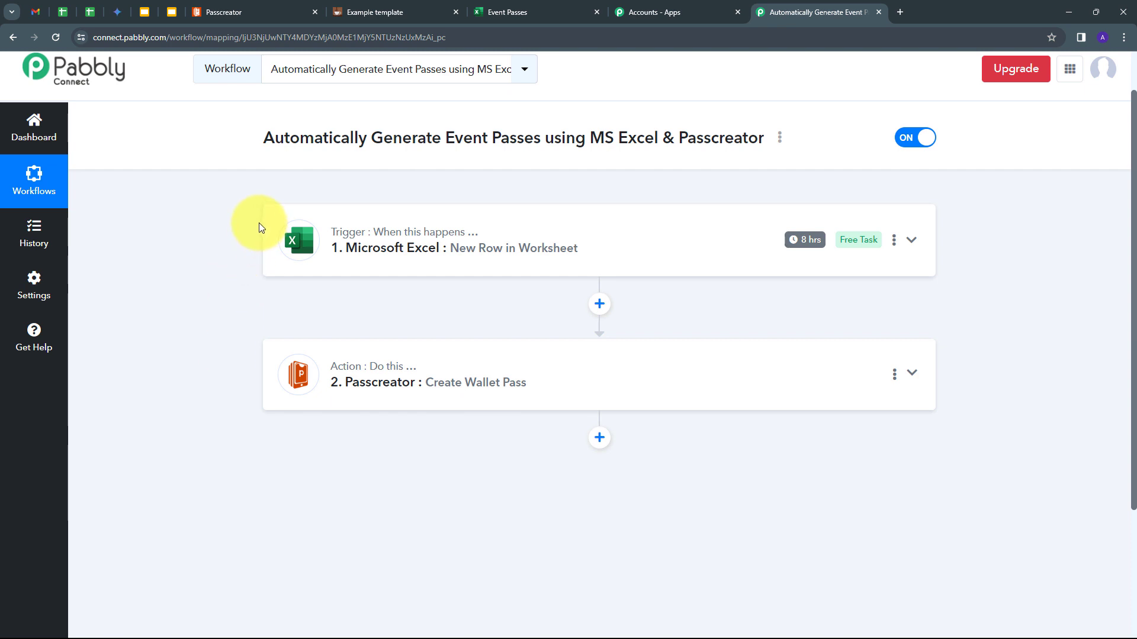
mouse_move(350, 231)
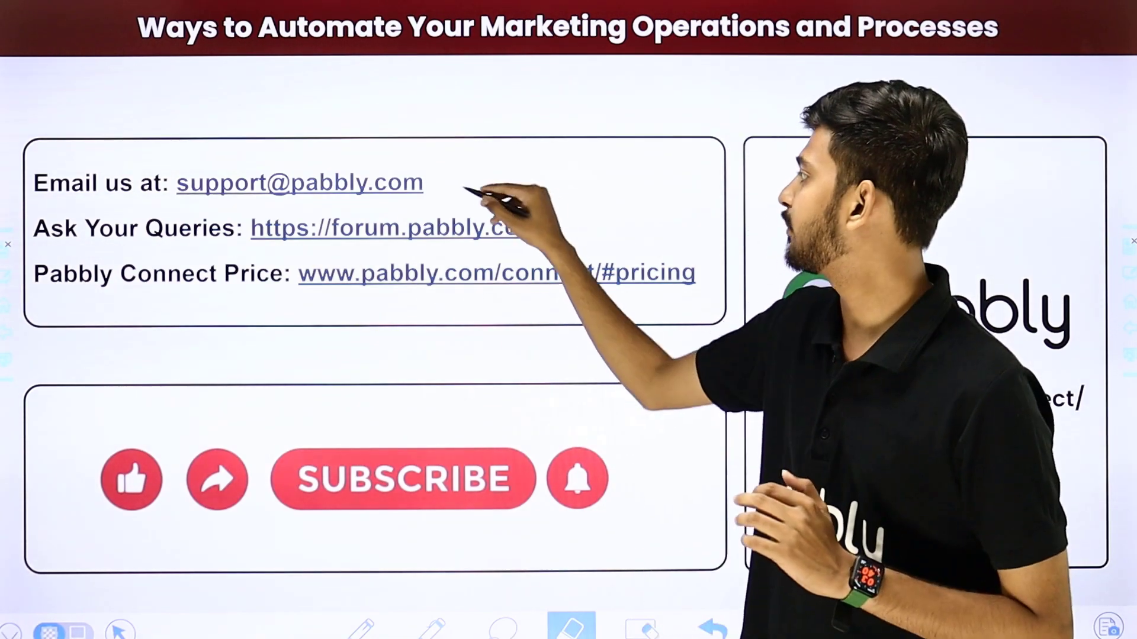
- Draw a red pen mark beside the support e-mail line on the outro slide
left_click_drag(457, 186, 545, 119)
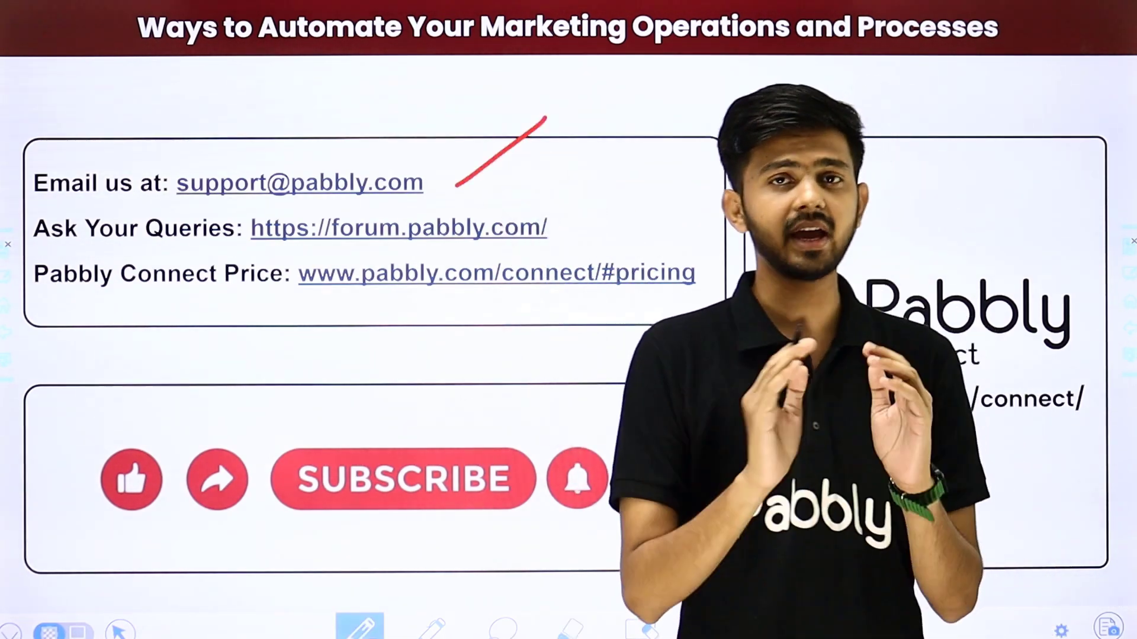